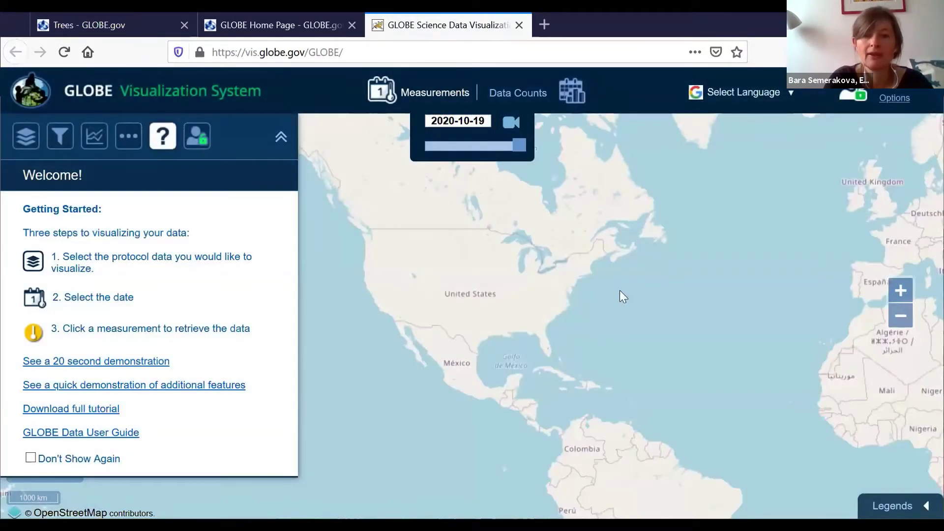
# - Return to the GLOBE home page and go to the TEREZA Educational Center organization page
pyautogui.click(271, 25)
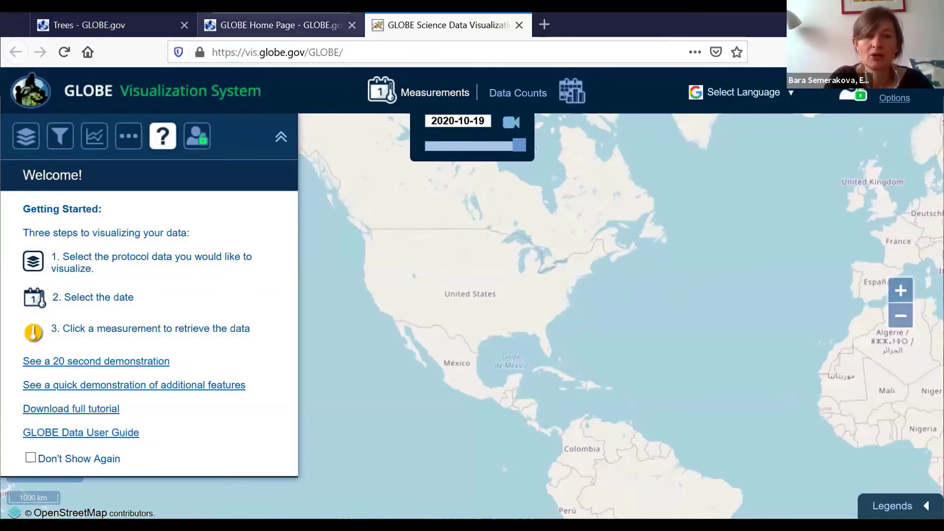
pyautogui.scroll(5, 588, 375)
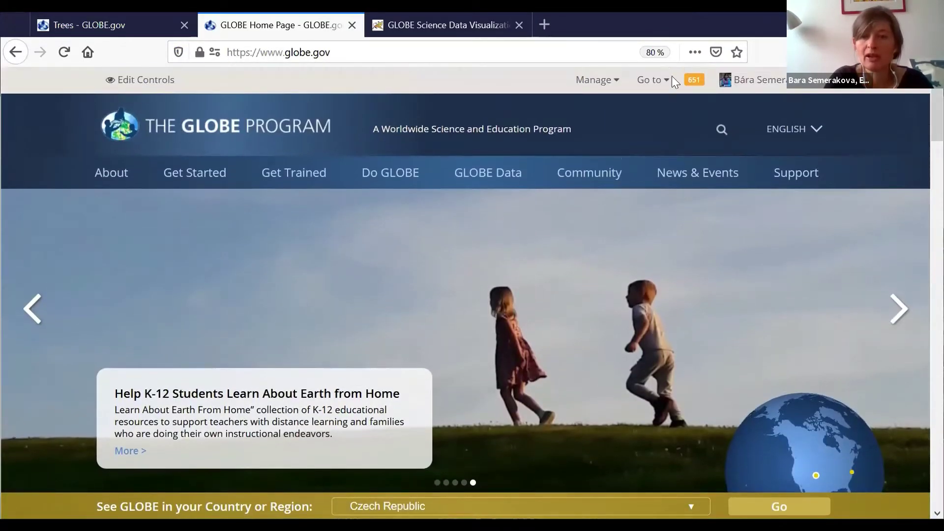
pyautogui.click(659, 87)
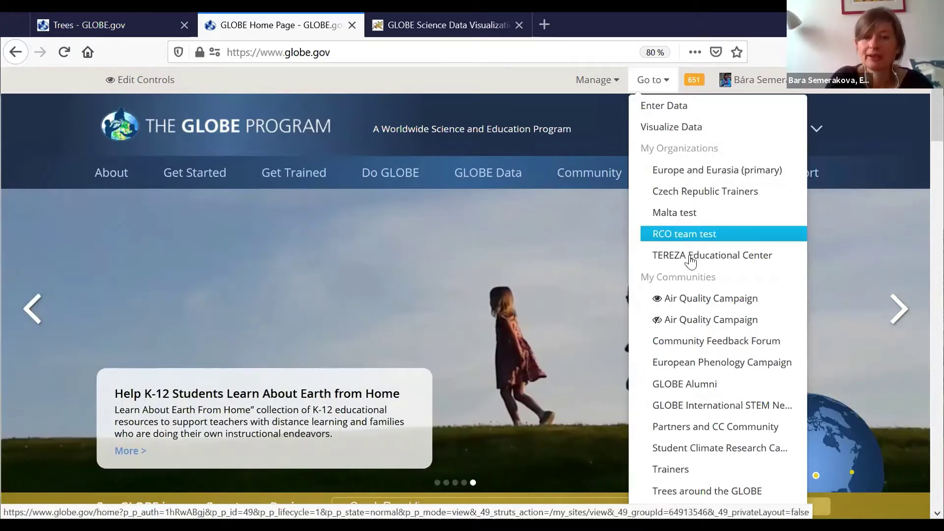
pyautogui.click(690, 256)
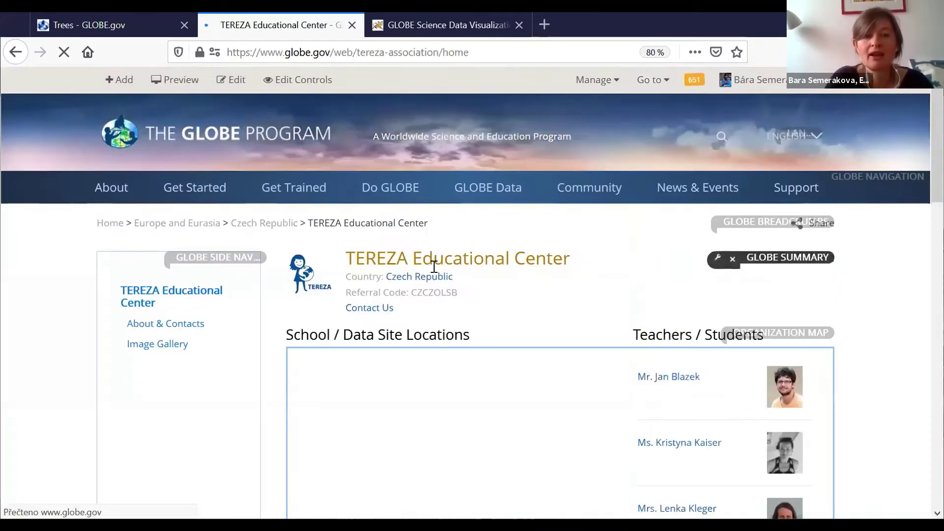
# - Open the Phenology 2018 site from the school data sites list and show its Green-Up measurements
pyautogui.scroll(-1, 890, 310)
pyautogui.scroll(-4, 890, 311)
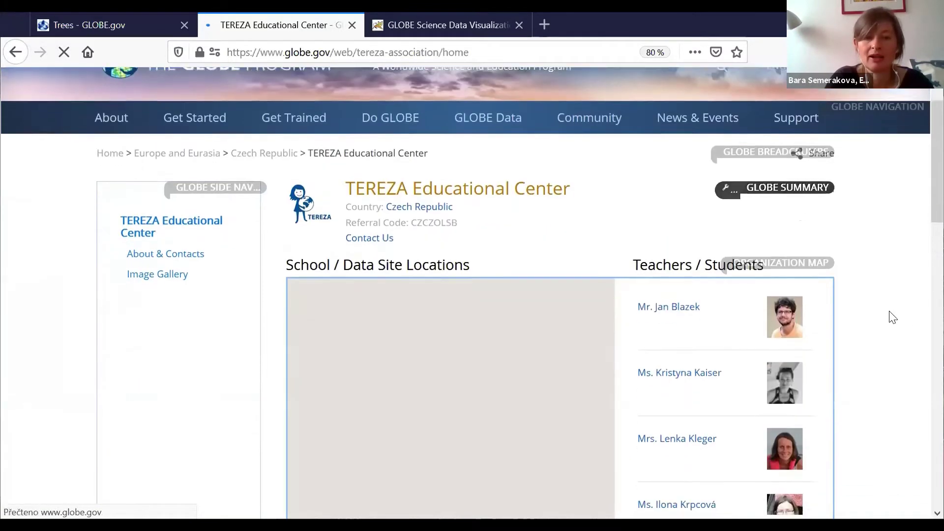
pyautogui.scroll(-5, 891, 317)
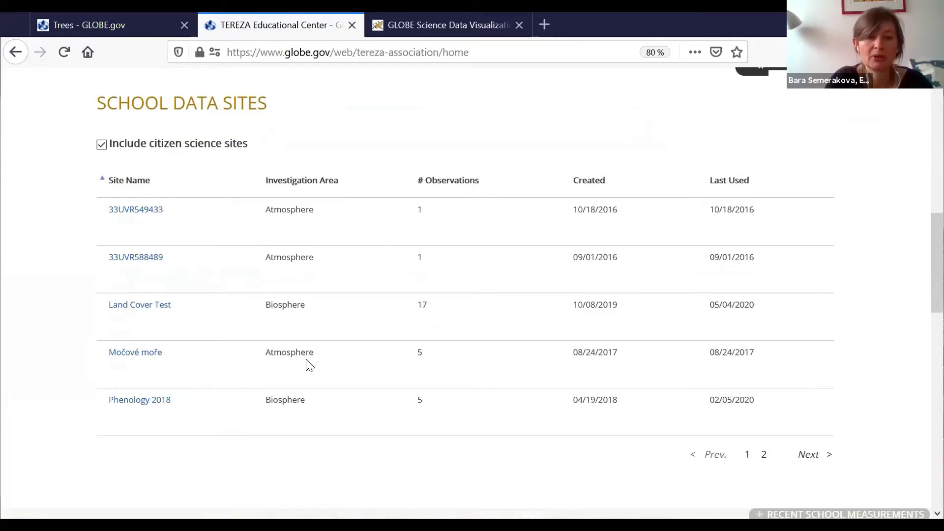
pyautogui.scroll(-9, 256, 145)
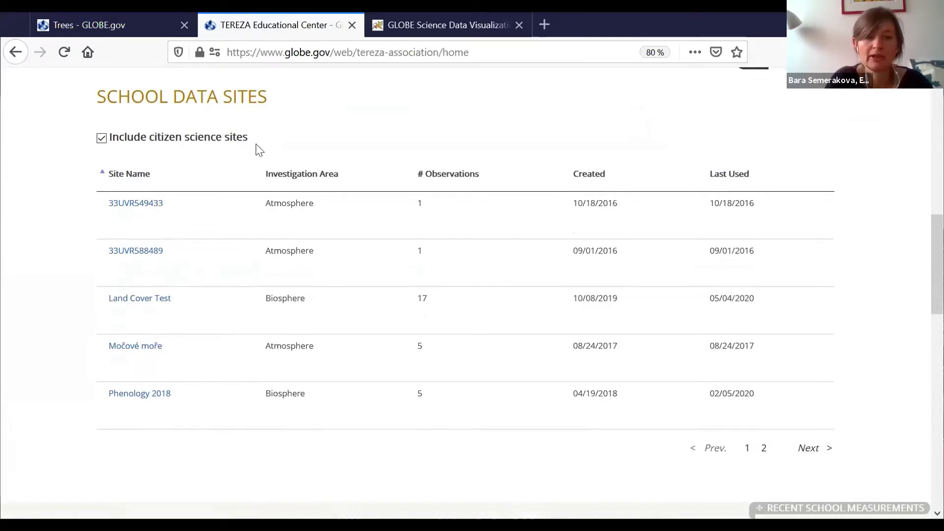
pyautogui.scroll(-2, 204, 158)
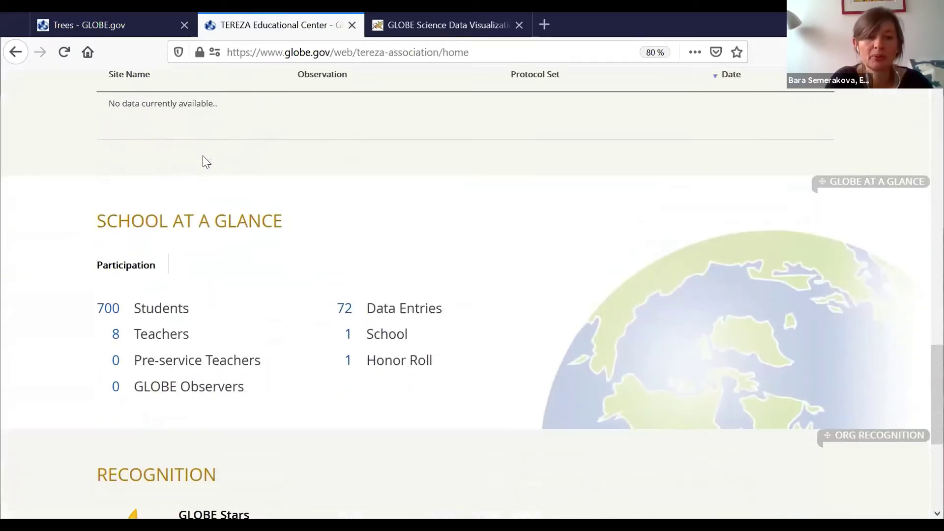
pyautogui.scroll(11, 205, 157)
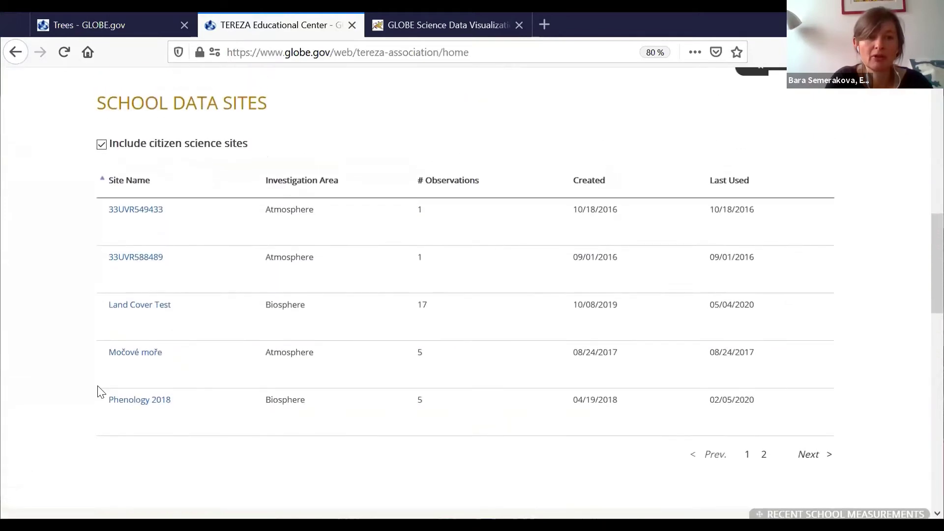
pyautogui.click(136, 403)
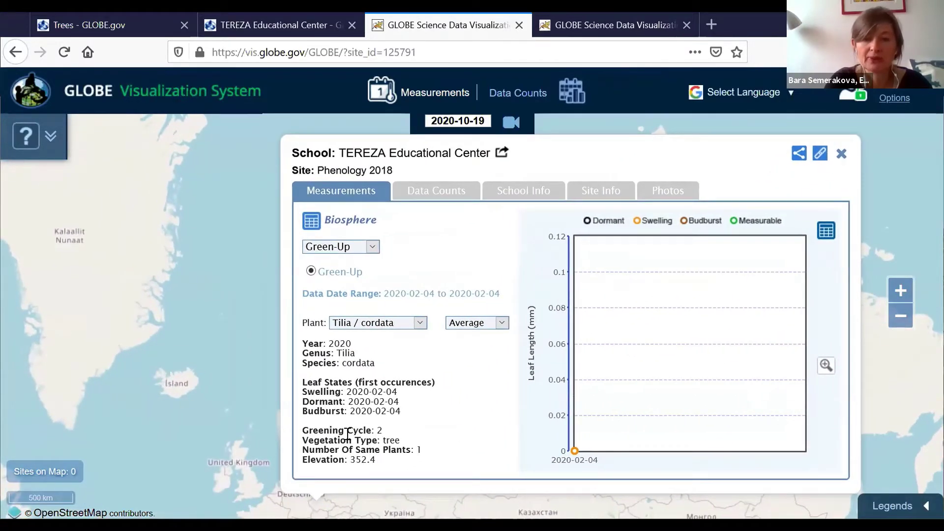
pyautogui.click(369, 251)
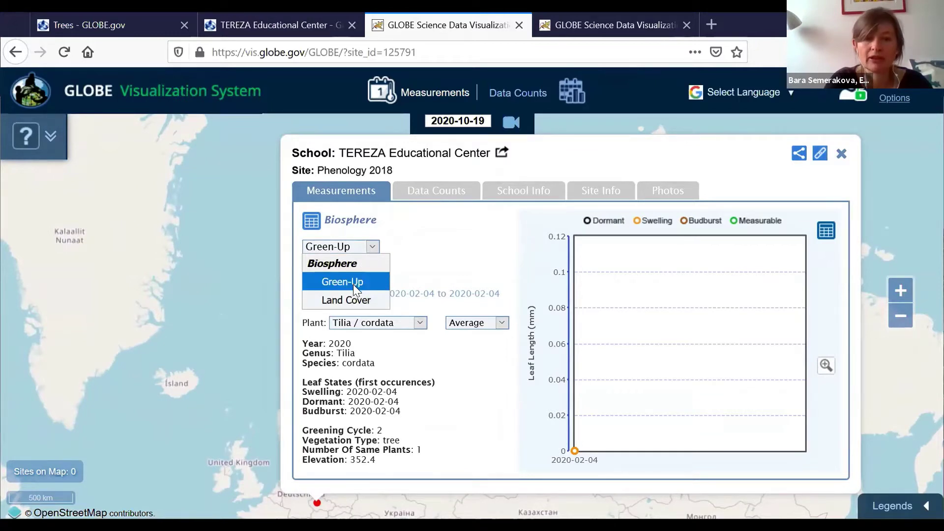
pyautogui.click(354, 285)
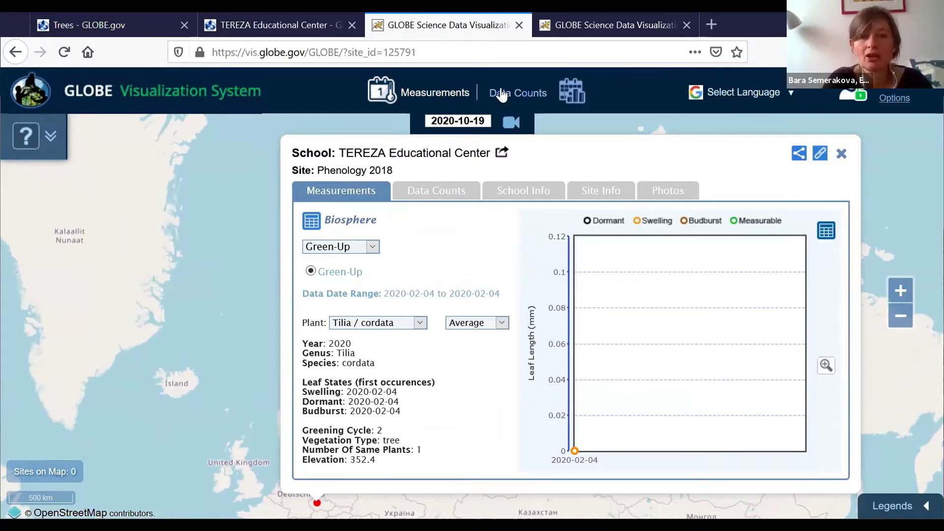
# - Close the Phenology 2018 site view and return to the Visualization System map, centred and zoomed in on Europe
pyautogui.click(519, 25)
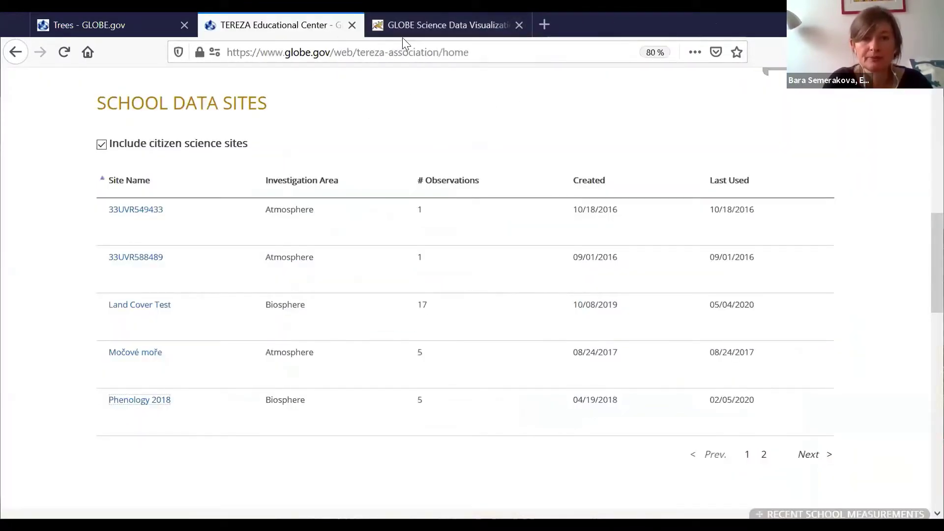
pyautogui.click(432, 24)
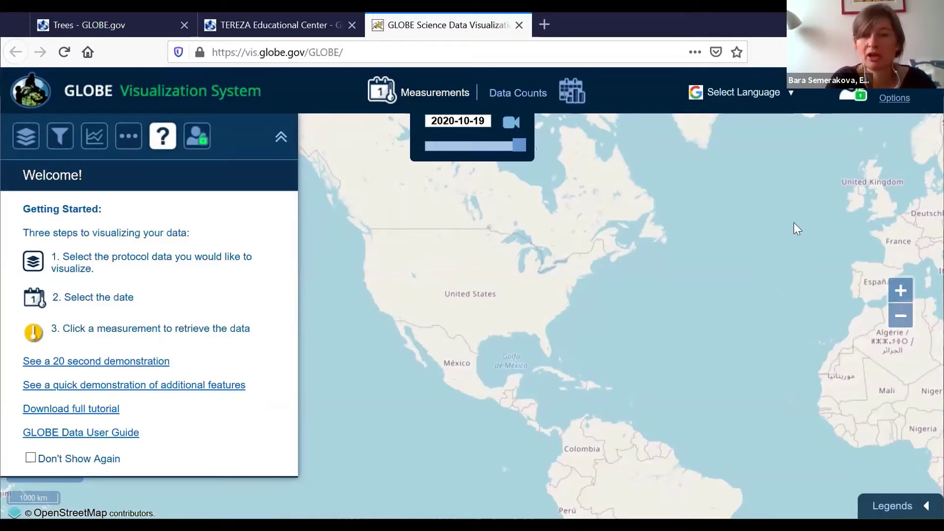
pyautogui.moveTo(790, 264); pyautogui.dragTo(514, 286)
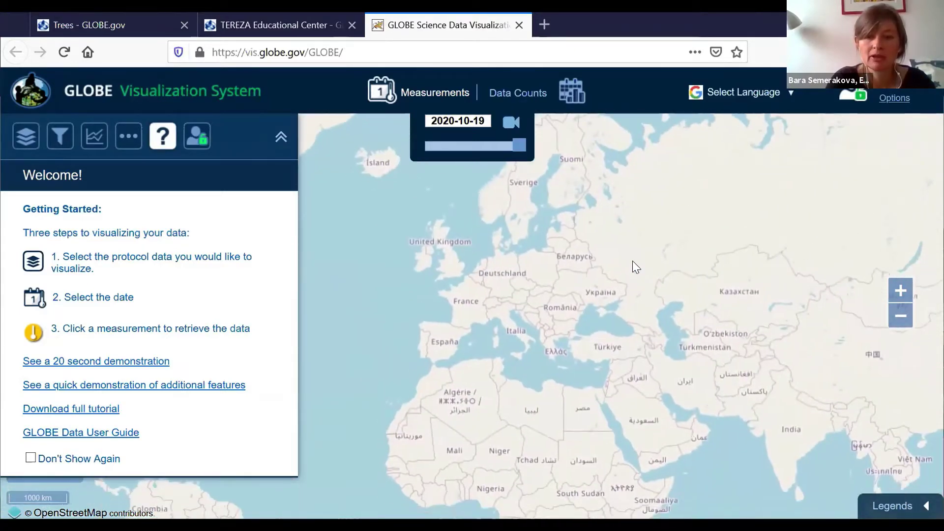
pyautogui.click(900, 290)
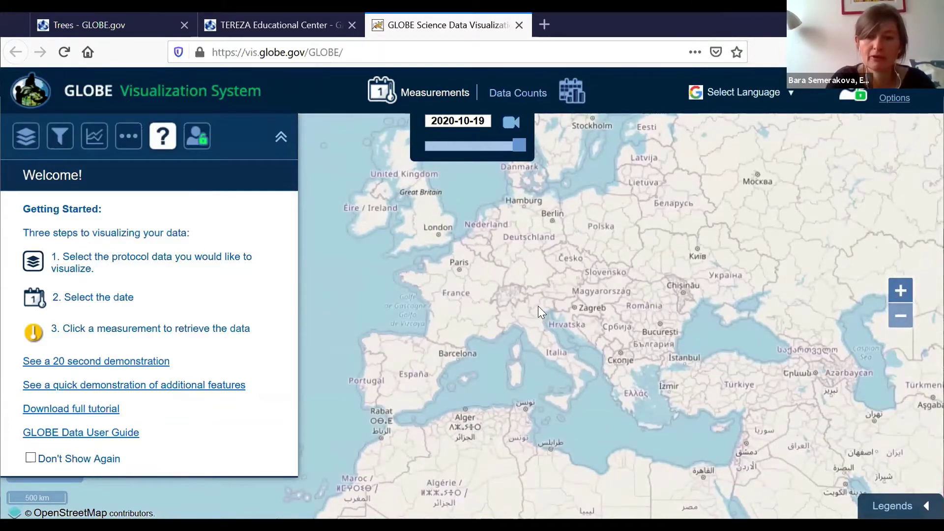
pyautogui.moveTo(538, 306); pyautogui.dragTo(531, 327)
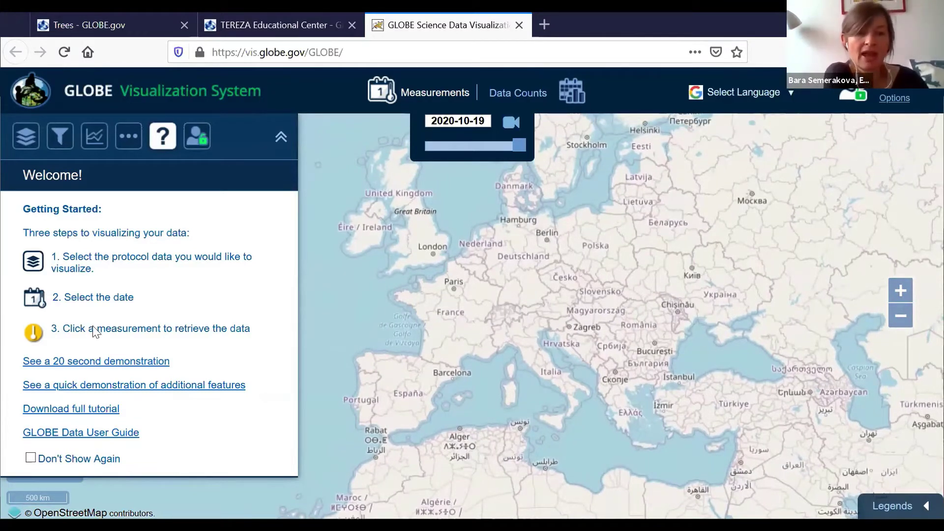
# - Watch the 20 second demonstration of visualizing data and close it
pyautogui.click(92, 364)
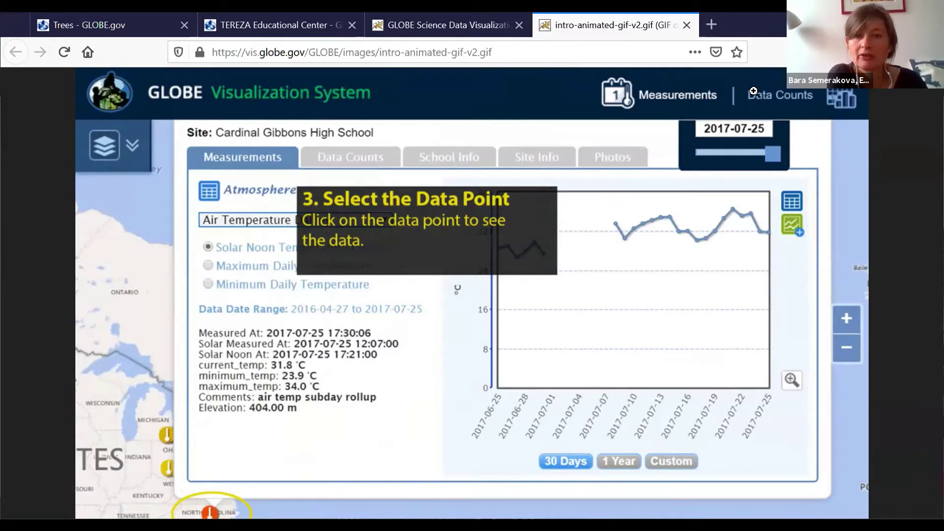
pyautogui.click(687, 24)
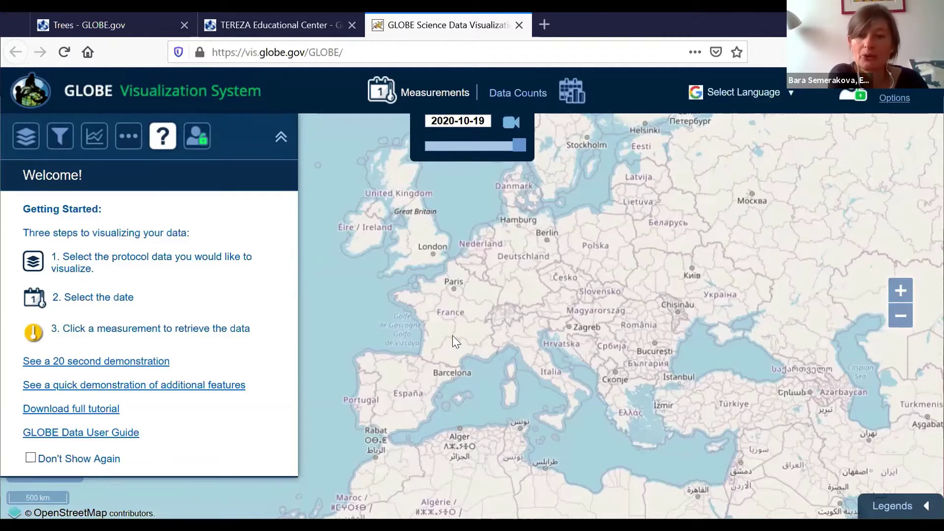
# - Add the Green-Down protocol layer from the Biosphere sphere to the map of Europe
pyautogui.moveTo(452, 335); pyautogui.dragTo(446, 365)
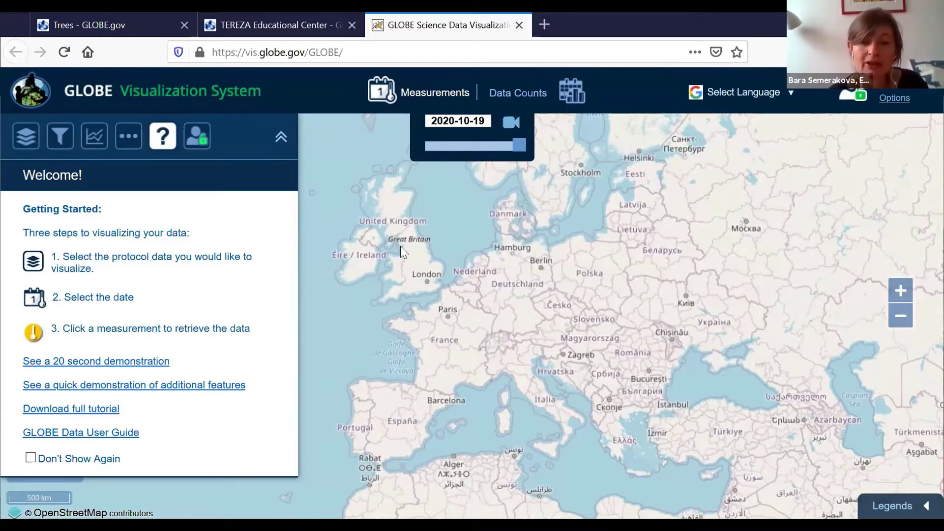
pyautogui.click(27, 143)
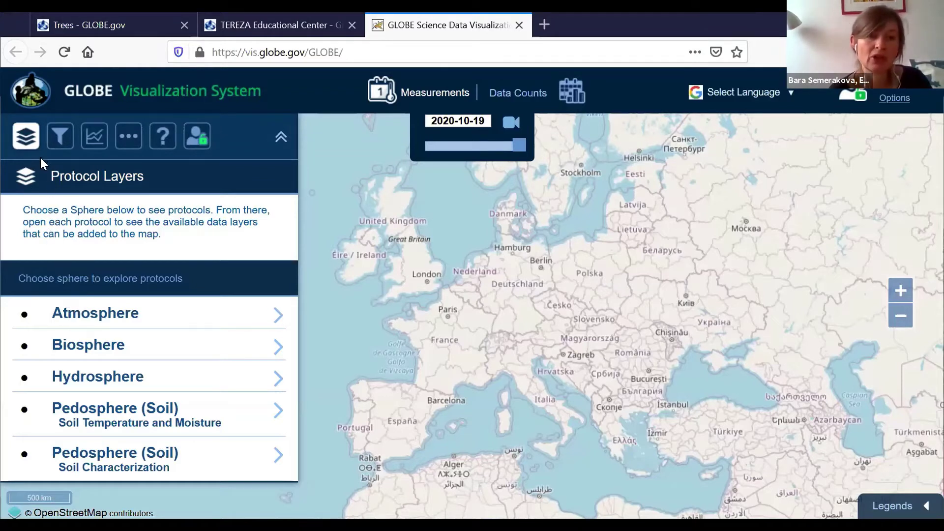
pyautogui.click(63, 347)
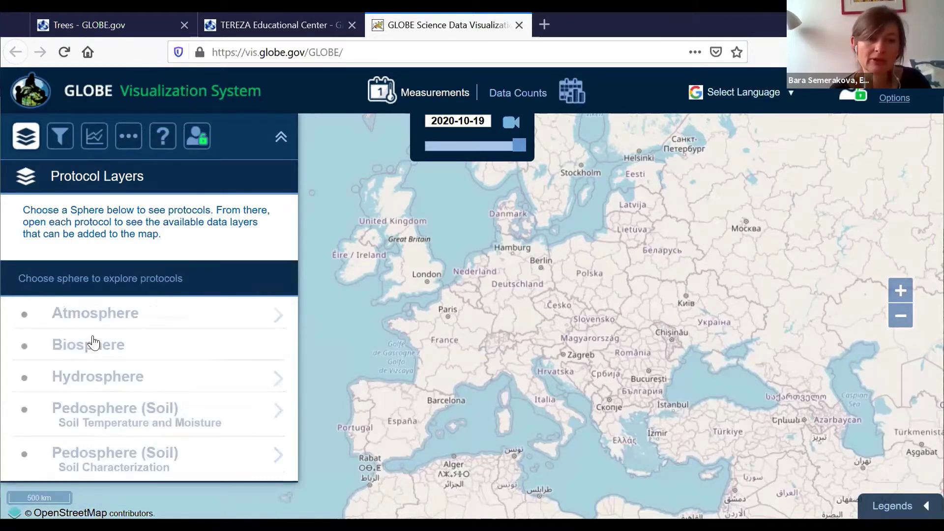
pyautogui.click(94, 344)
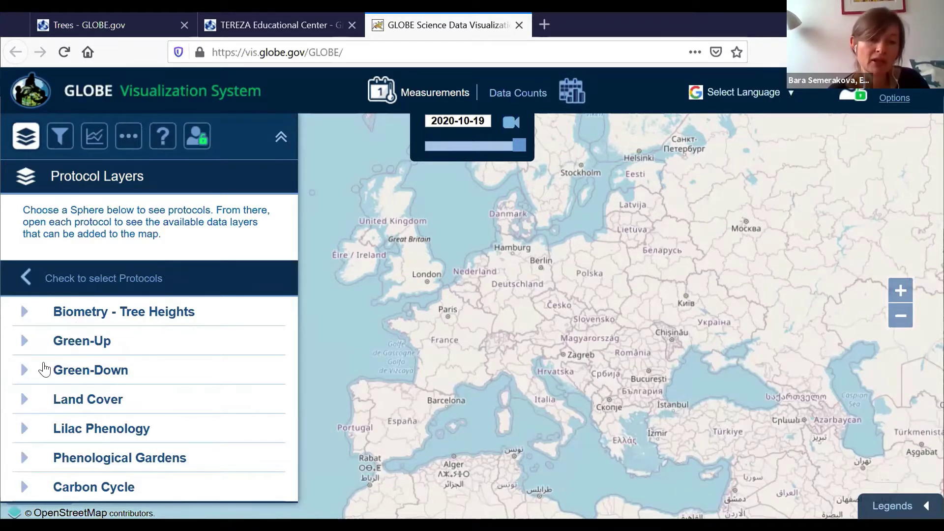
pyautogui.click(87, 370)
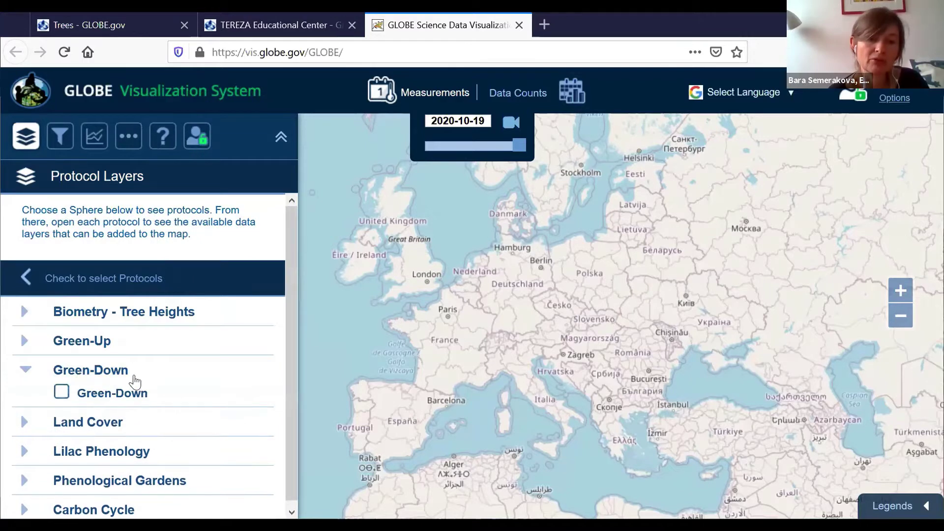
pyautogui.click(61, 393)
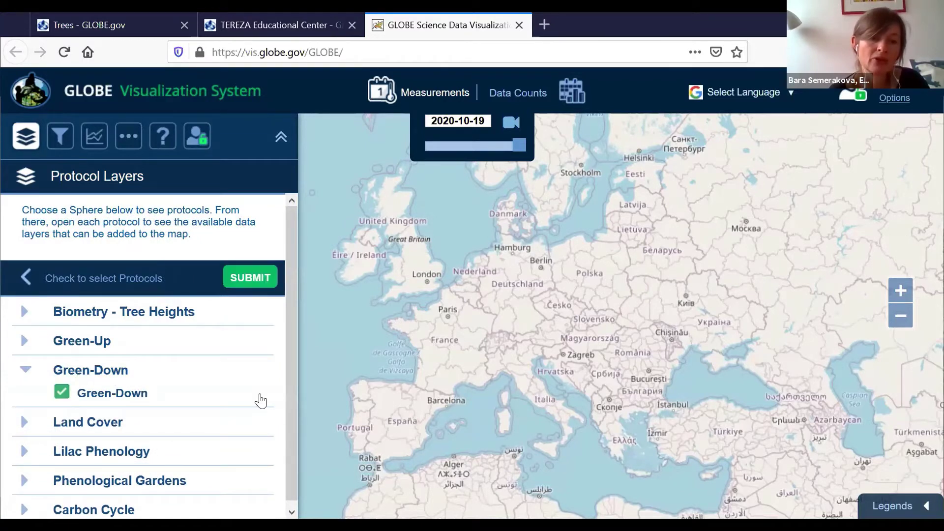
pyautogui.click(251, 278)
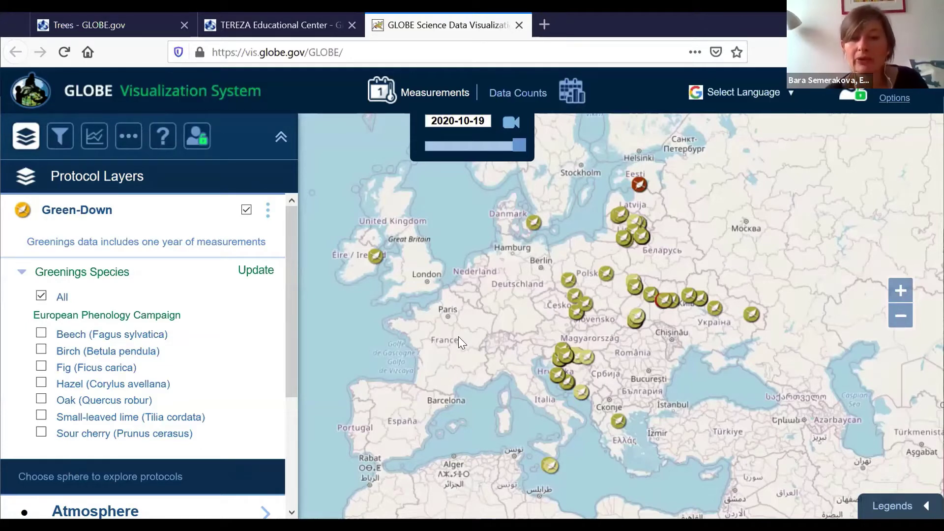
# - Open the Green-Down data point at Warsaw to retrieve the school's Tilia cordata site measurements
pyautogui.moveTo(546, 321); pyautogui.dragTo(469, 334)
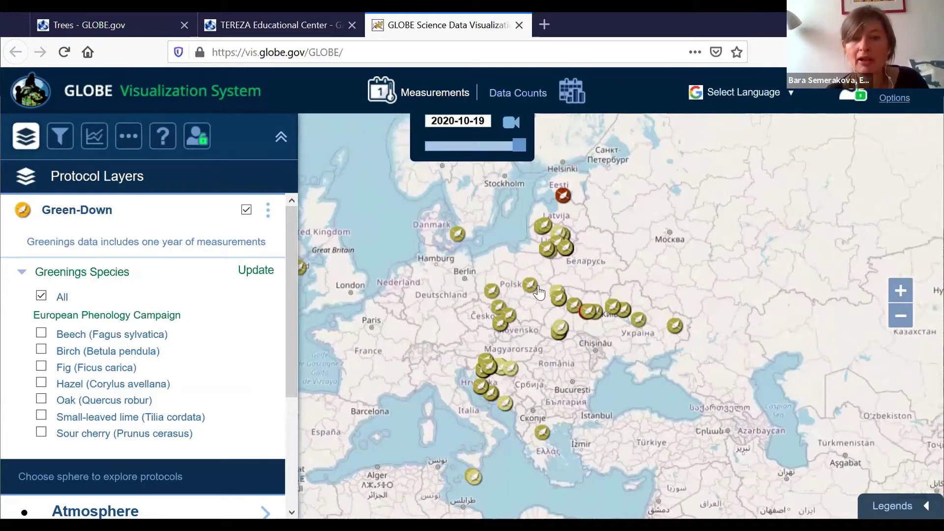
pyautogui.click(900, 290)
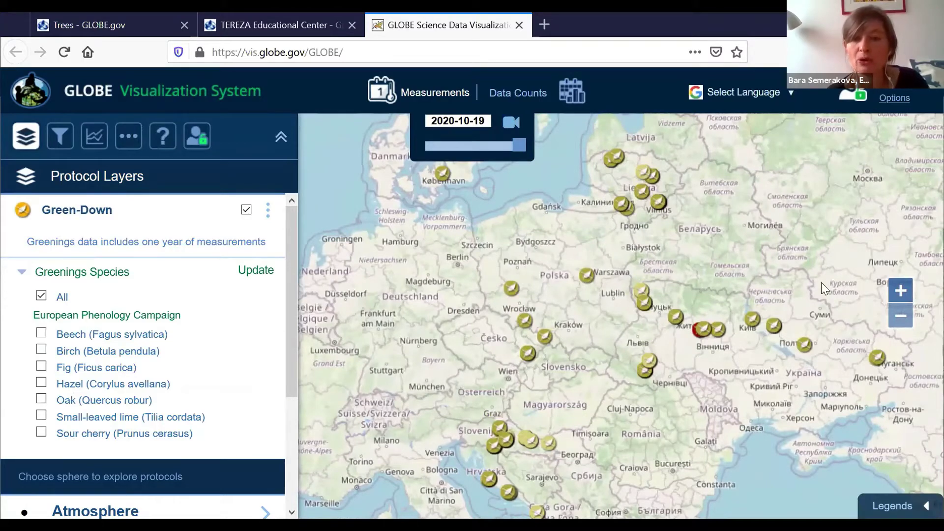
pyautogui.click(903, 291)
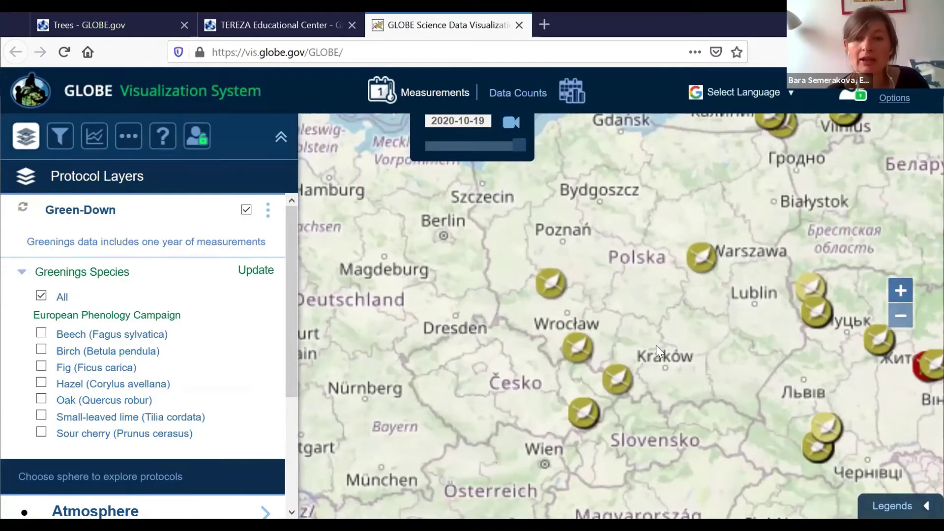
pyautogui.press('Right')
pyautogui.press('Down')
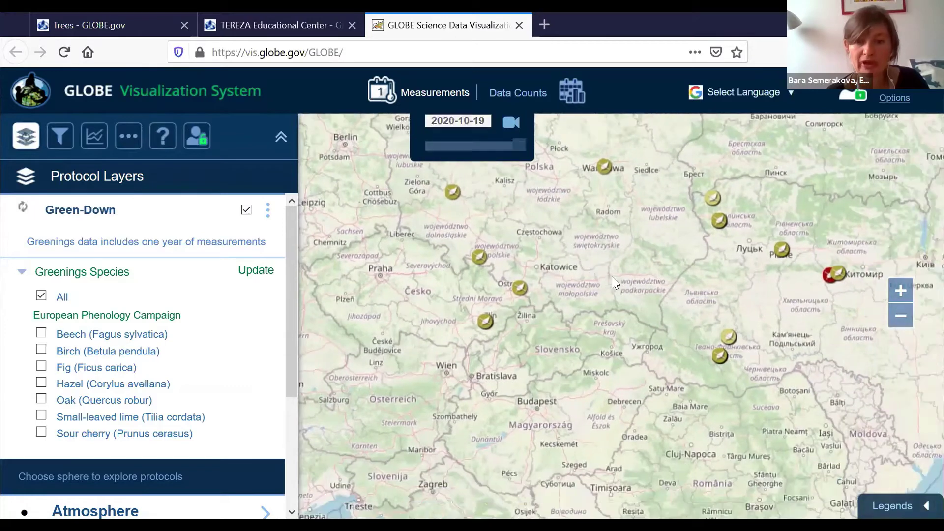
pyautogui.press('Up')
pyautogui.press('Up')
pyautogui.press('Up')
pyautogui.press('Up')
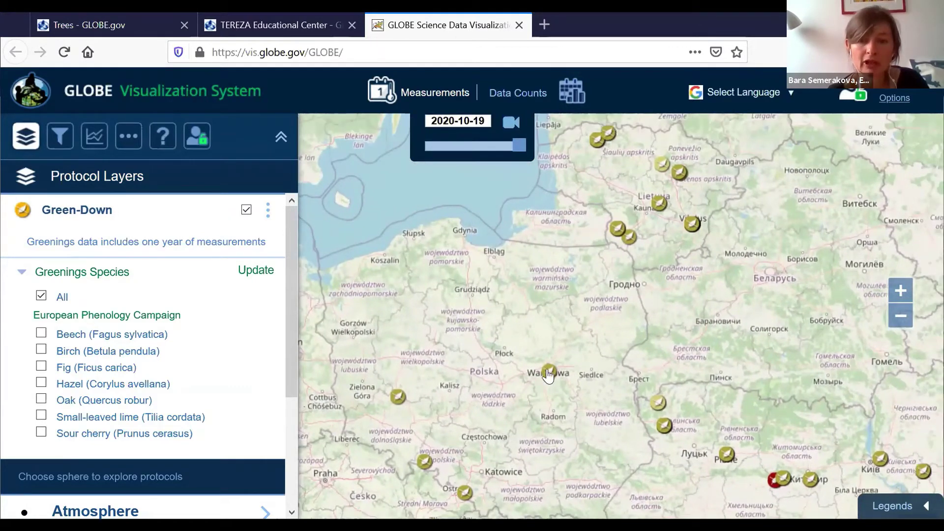
pyautogui.click(575, 359)
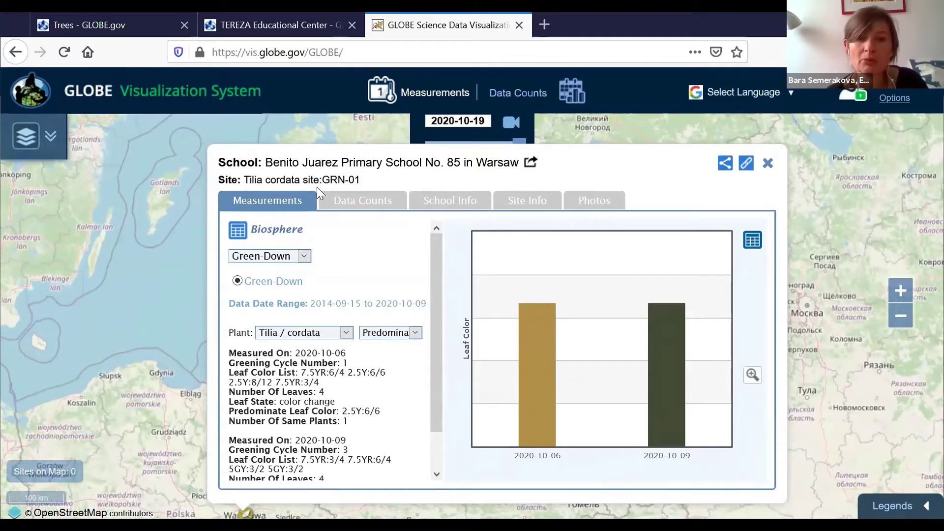
# - Examine the leaf color chart and read through the Green-Down measurement records for Tilia cordata
pyautogui.moveTo(675, 393)
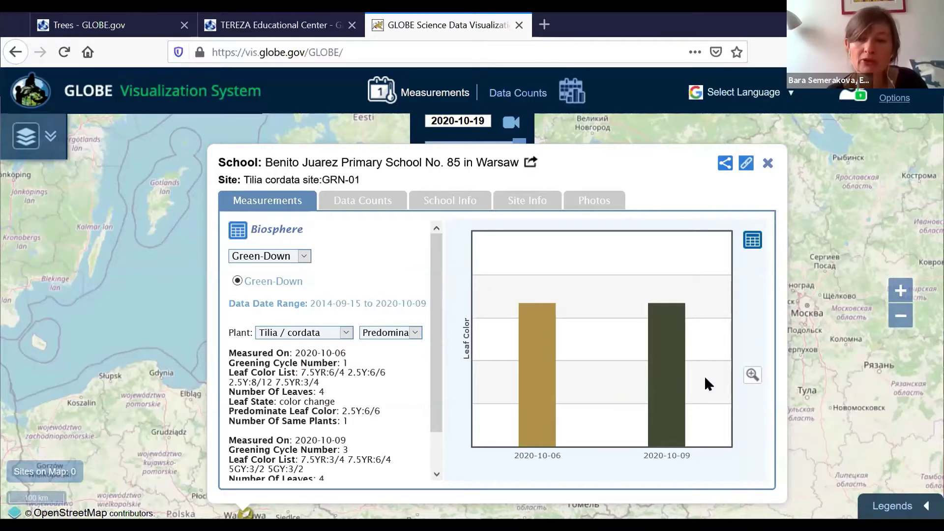
pyautogui.moveTo(525, 379)
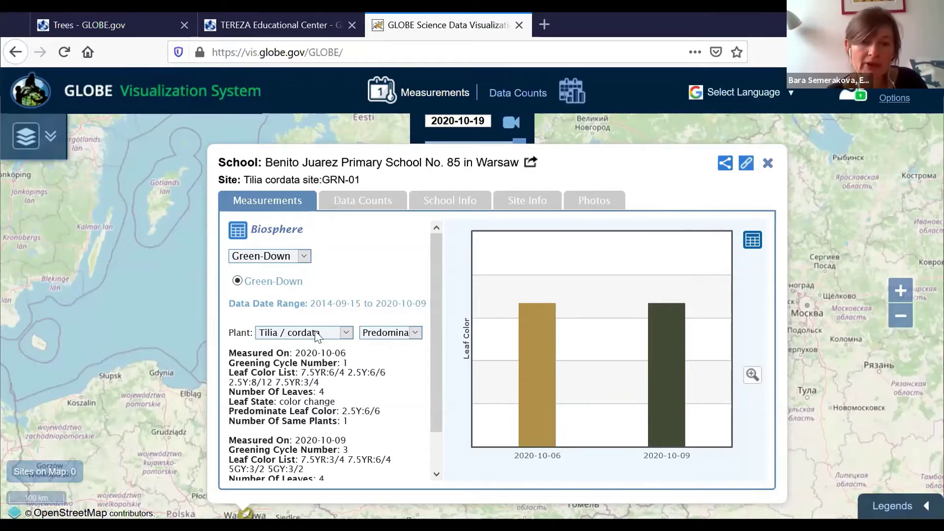
pyautogui.moveTo(433, 337); pyautogui.dragTo(443, 399)
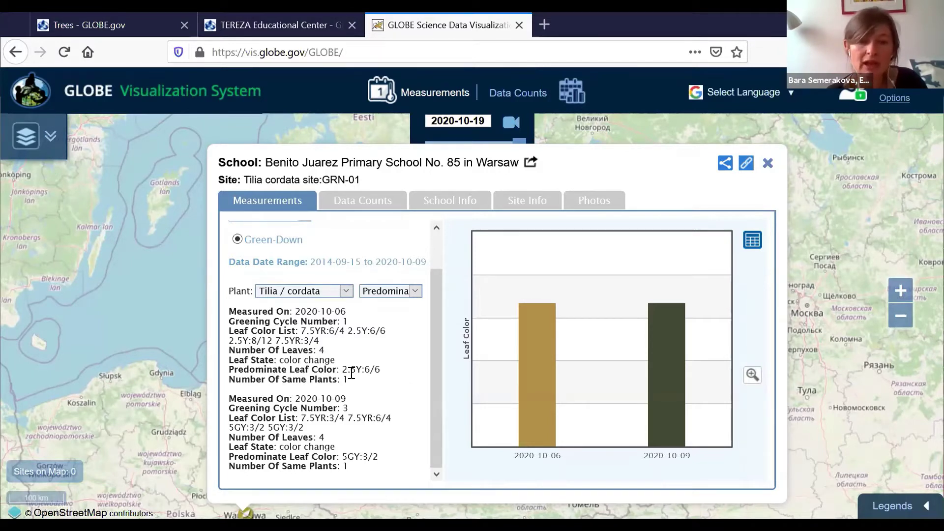
# - Review the Tilia cordata Green-Down measurement records once more and close the school's data window
pyautogui.moveTo(434, 370); pyautogui.dragTo(435, 309)
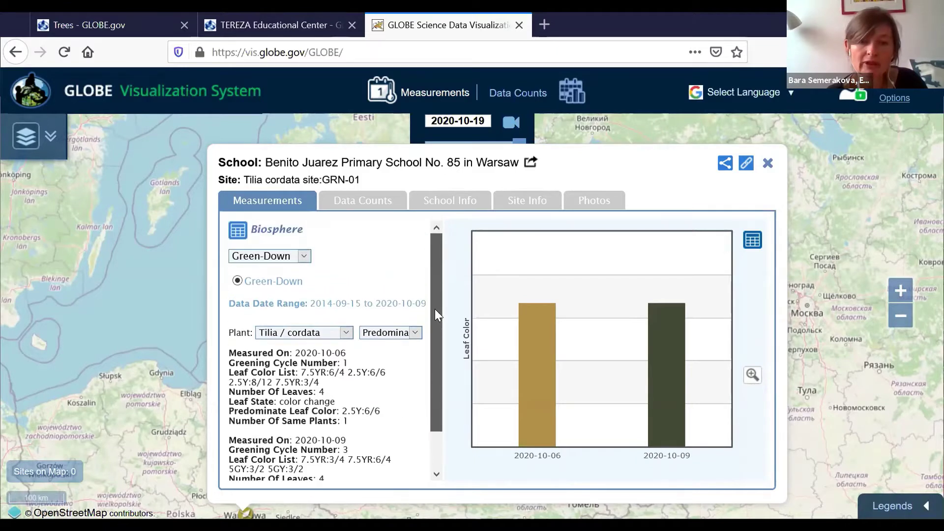
pyautogui.moveTo(434, 351); pyautogui.dragTo(435, 402)
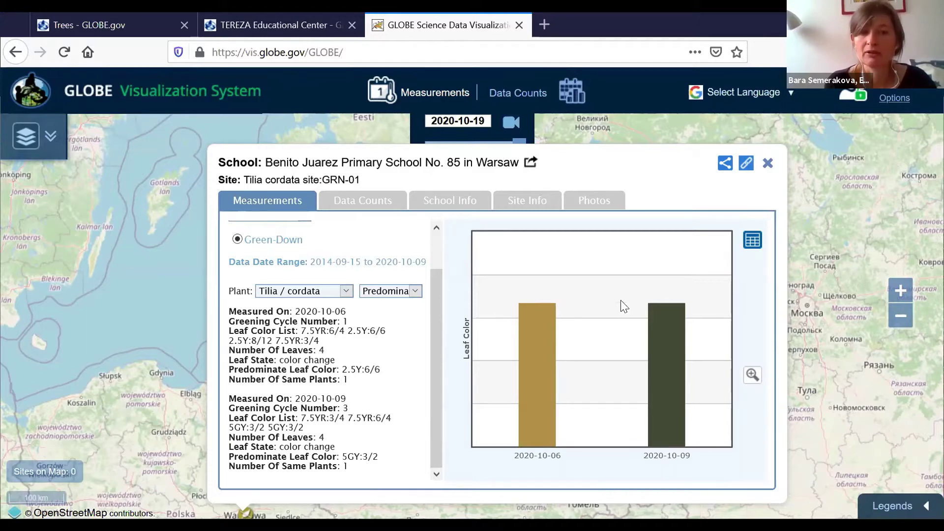
pyautogui.press('Escape')
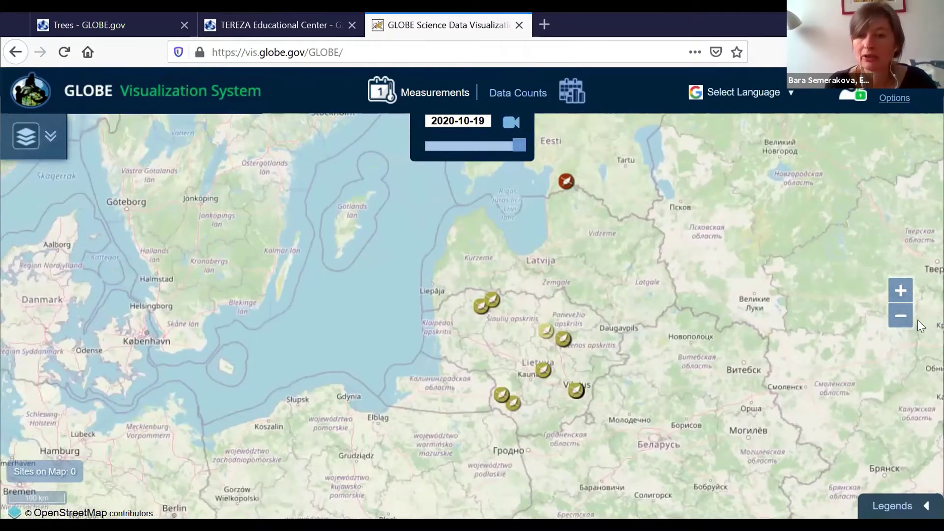
# - Survey the Green-Down points across Europe and check the month colors in the measurement values legend
pyautogui.click(900, 316)
pyautogui.scroll(-2, 359, 457)
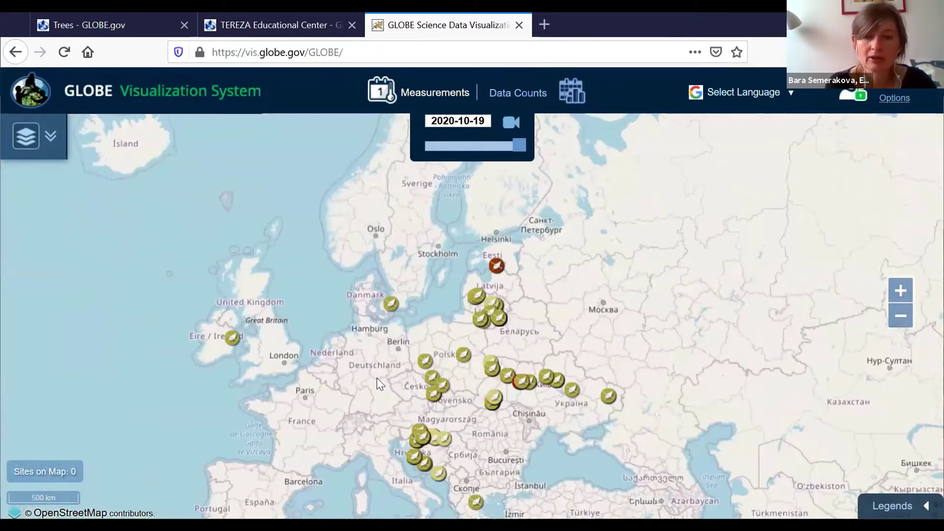
pyautogui.moveTo(346, 413); pyautogui.dragTo(391, 306)
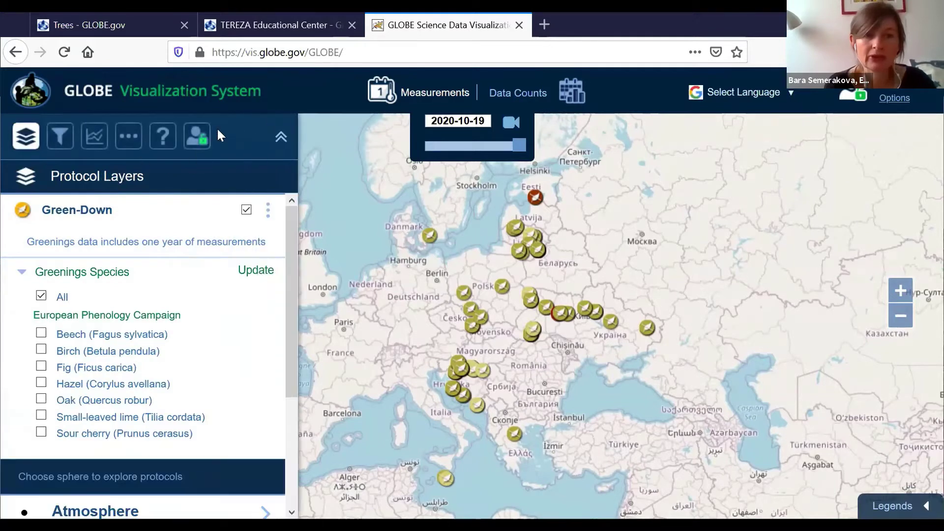
pyautogui.click(281, 137)
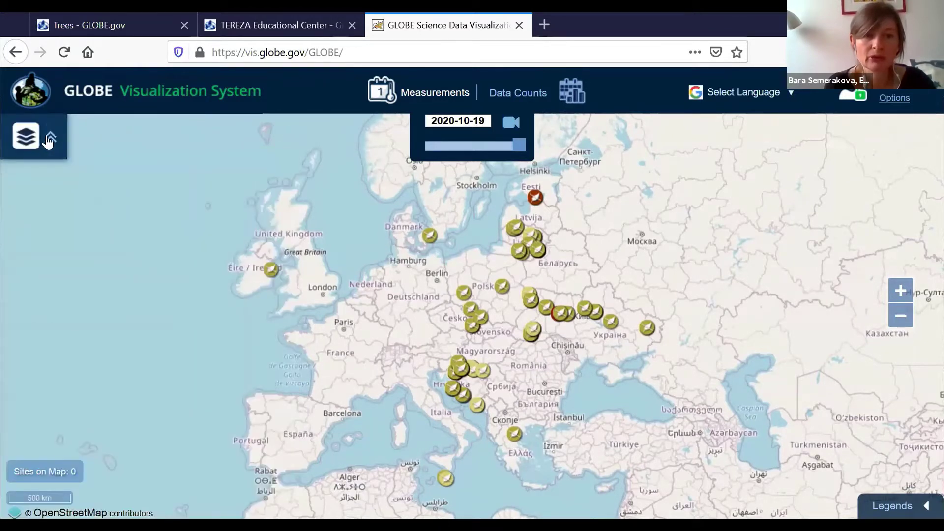
pyautogui.click(27, 136)
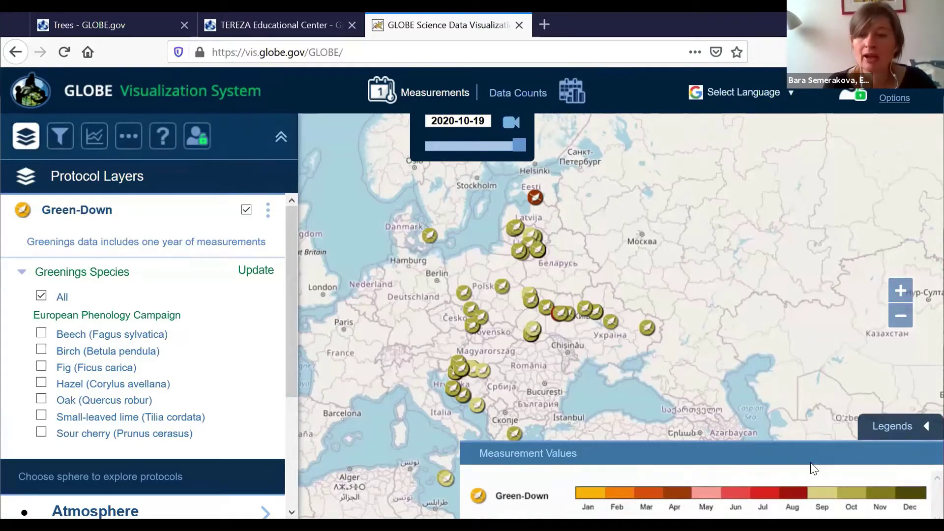
pyautogui.click(900, 426)
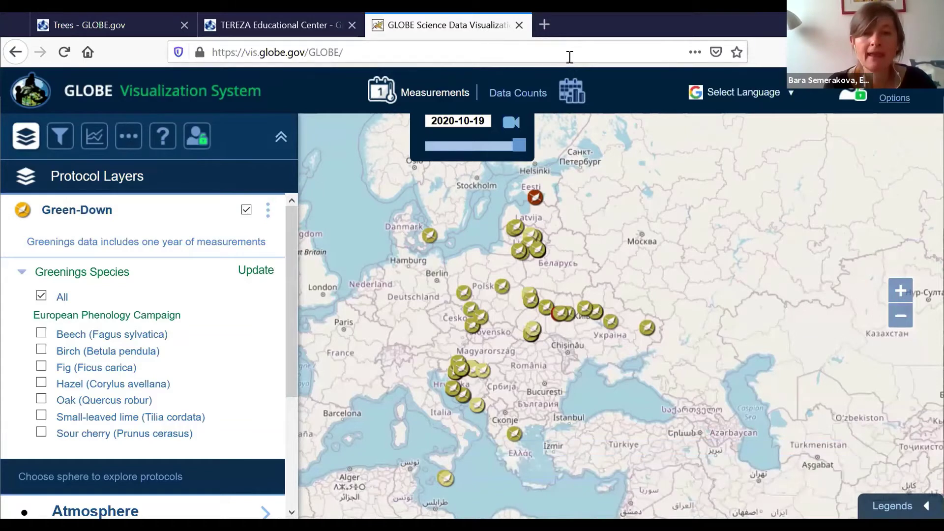
# - Set the measurement date of the Green-Down layer to 2019-10-01
pyautogui.click(455, 121)
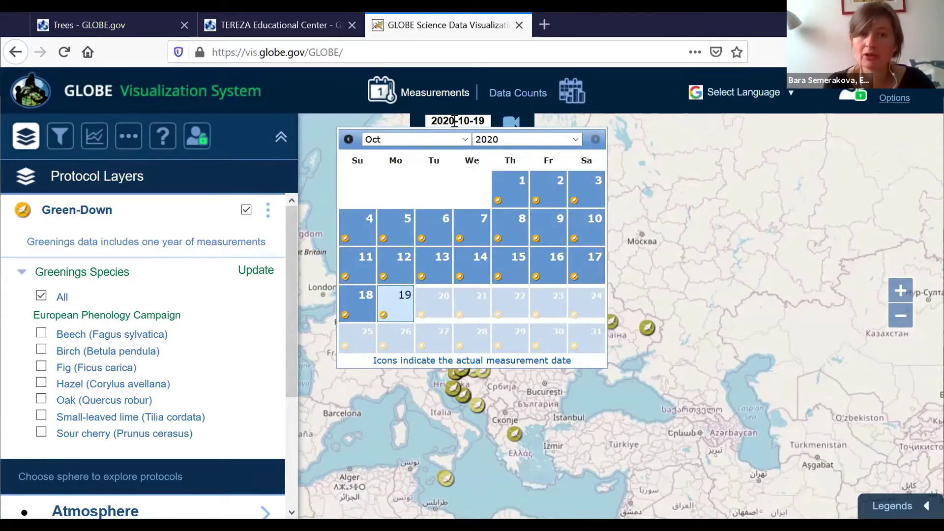
pyautogui.click(637, 143)
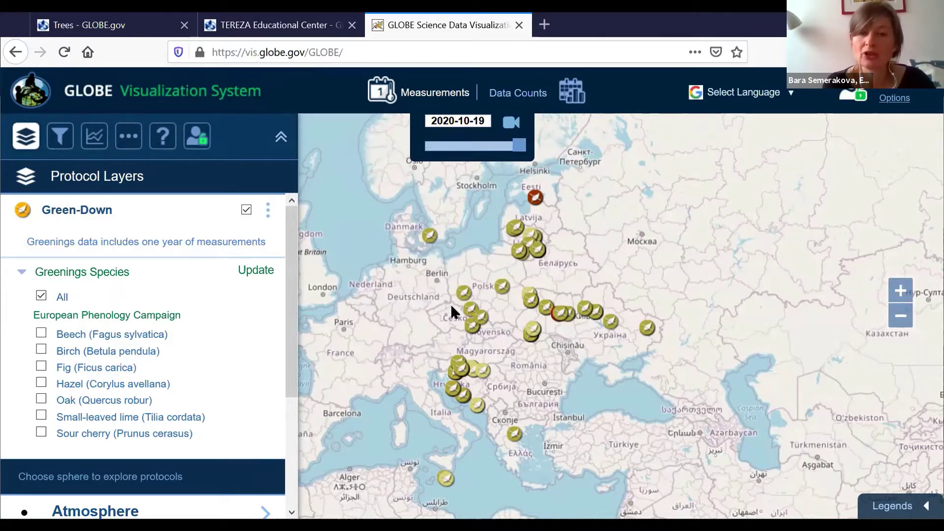
pyautogui.click(453, 121)
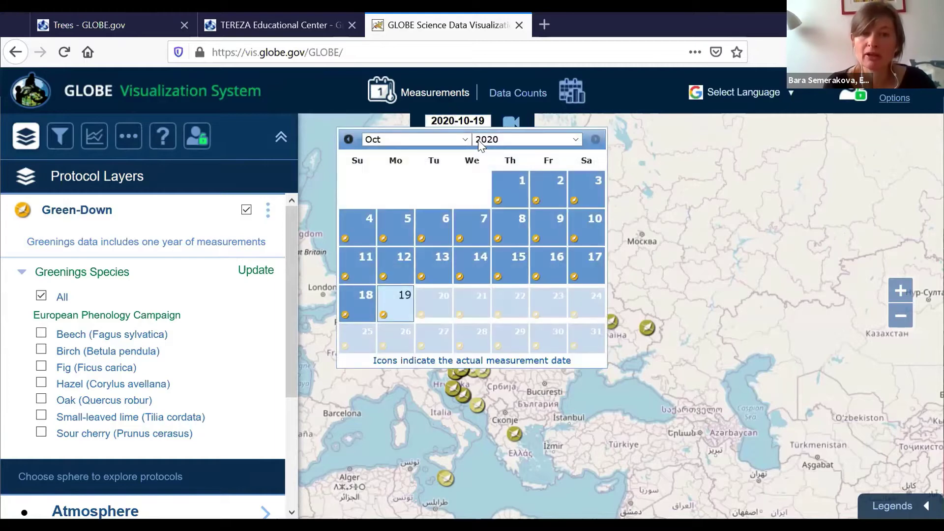
pyautogui.click(576, 140)
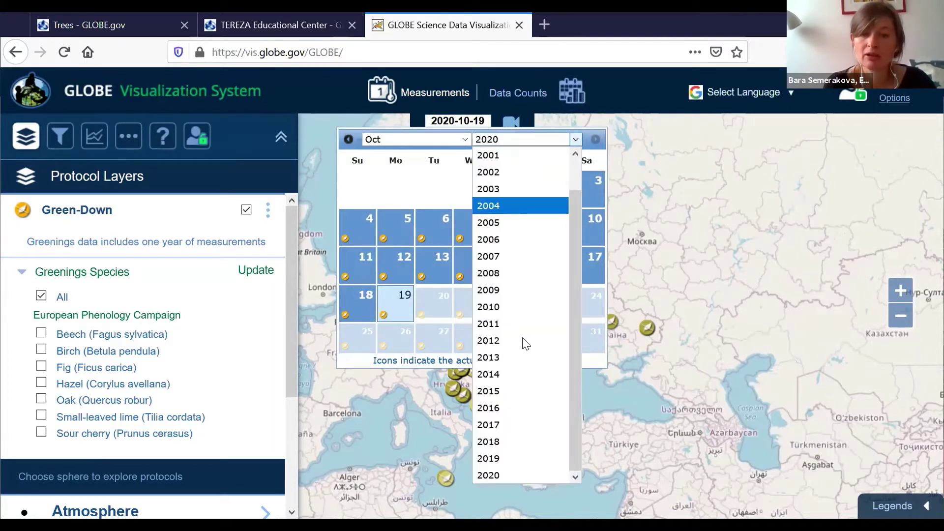
pyautogui.click(496, 458)
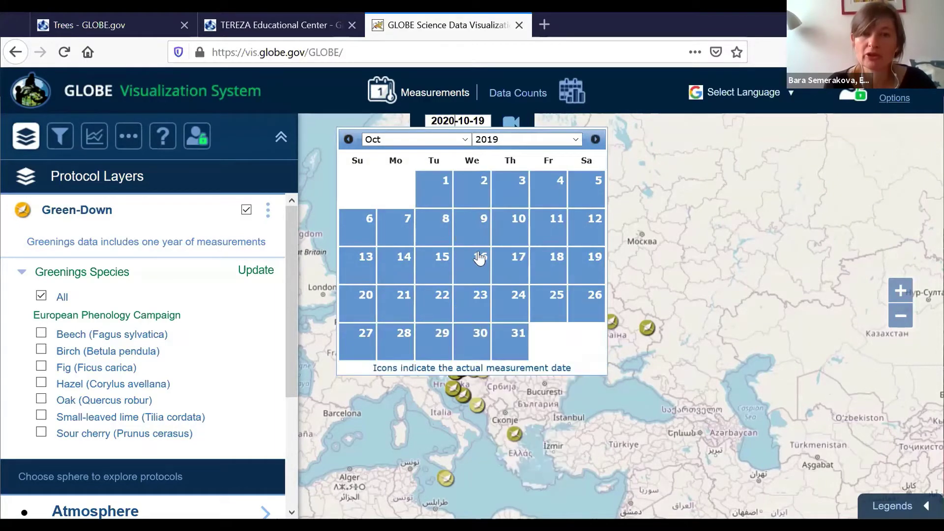
pyautogui.click(432, 190)
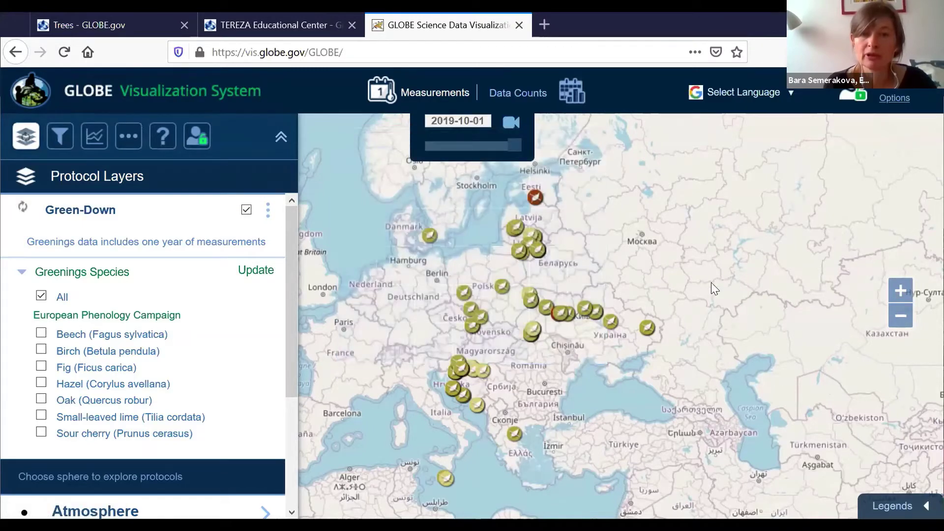
# - Open the red Green-Down data point near Warsaw to retrieve the school's measurements
pyautogui.moveTo(568, 386); pyautogui.dragTo(589, 386)
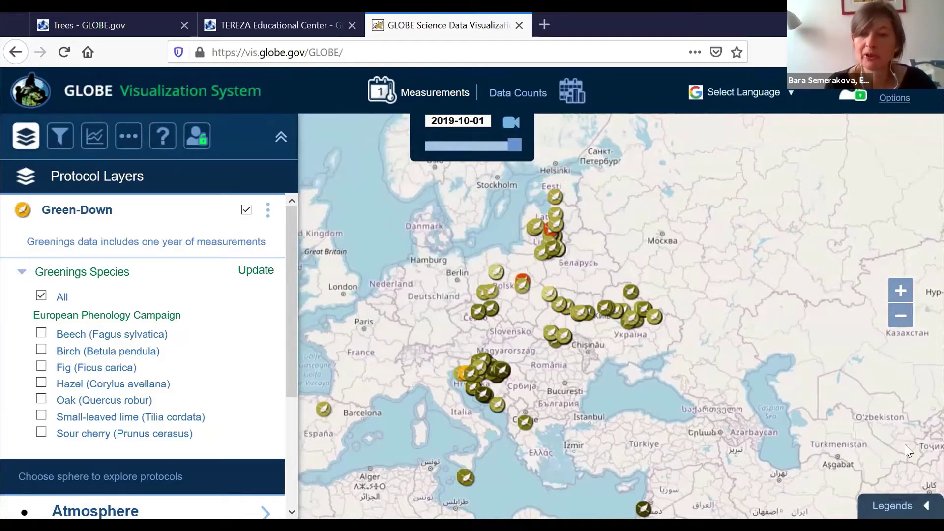
pyautogui.click(900, 291)
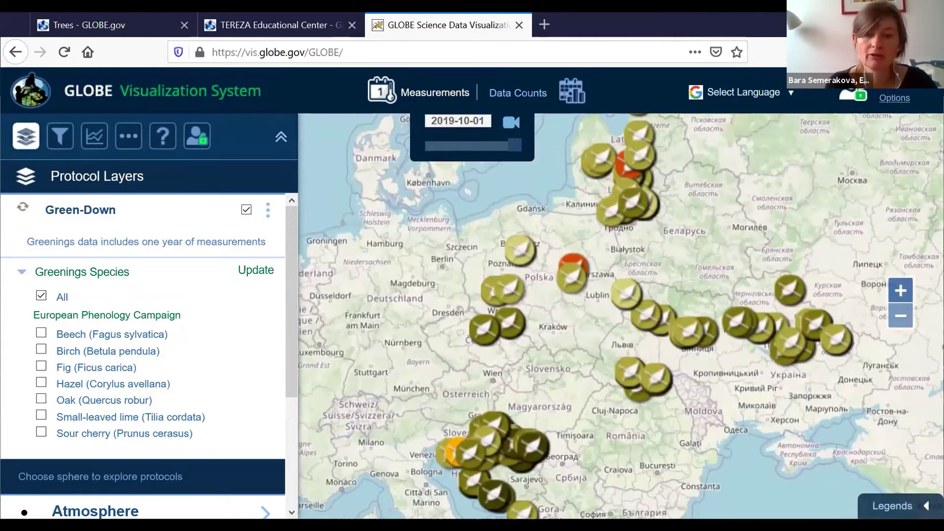
pyautogui.moveTo(663, 418); pyautogui.dragTo(657, 359)
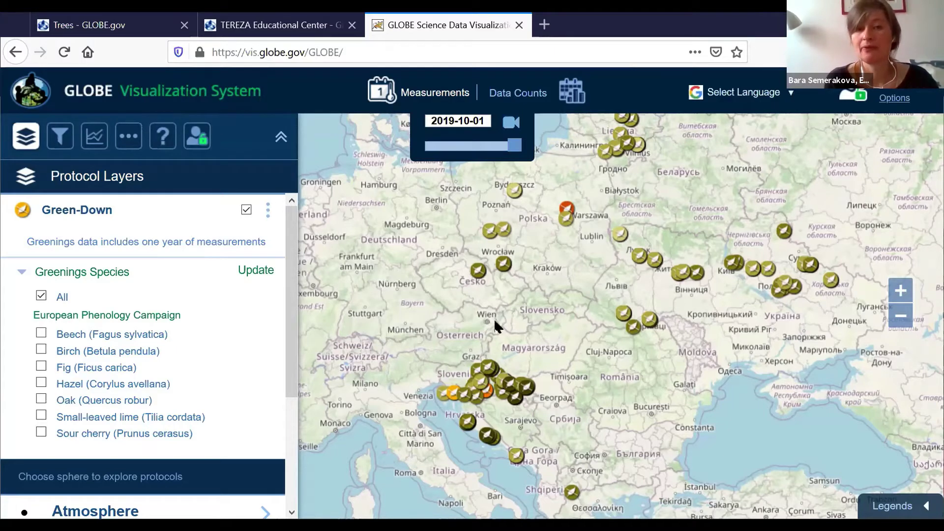
pyautogui.moveTo(503, 317); pyautogui.dragTo(502, 343)
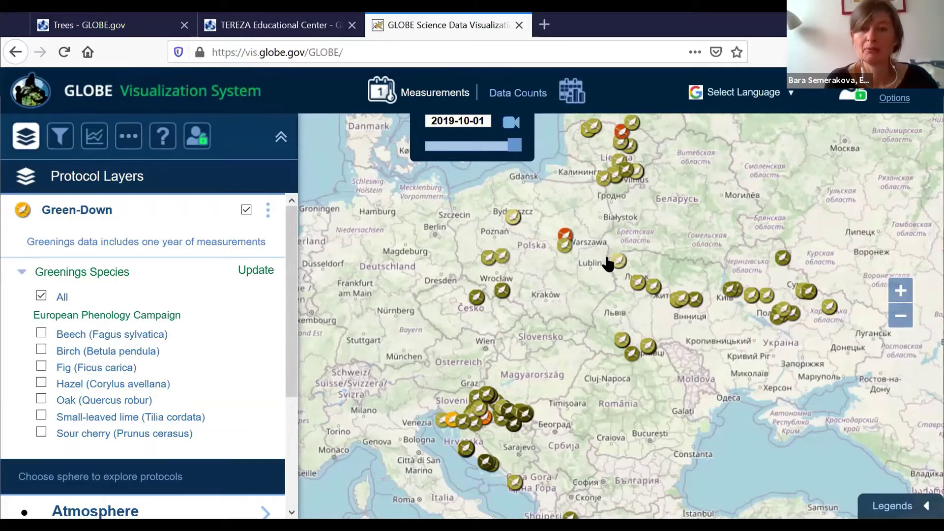
pyautogui.click(565, 234)
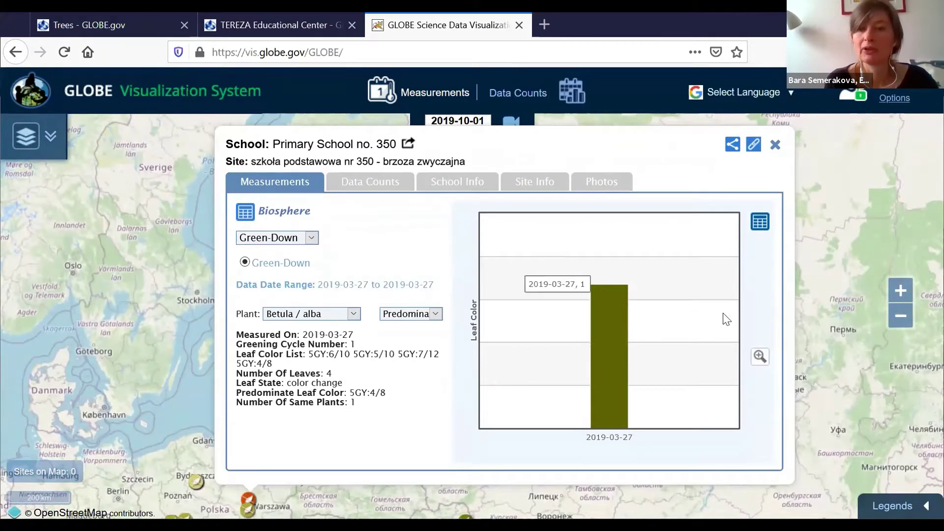
# - Show the social media sharing options and the shareable URL for the school's measurements, and dismiss the URL
pyautogui.click(733, 148)
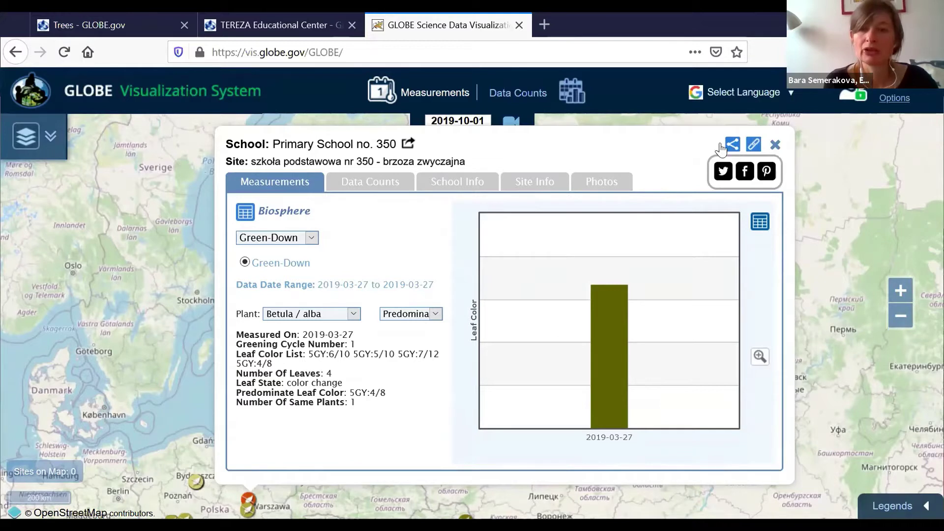
pyautogui.click(754, 146)
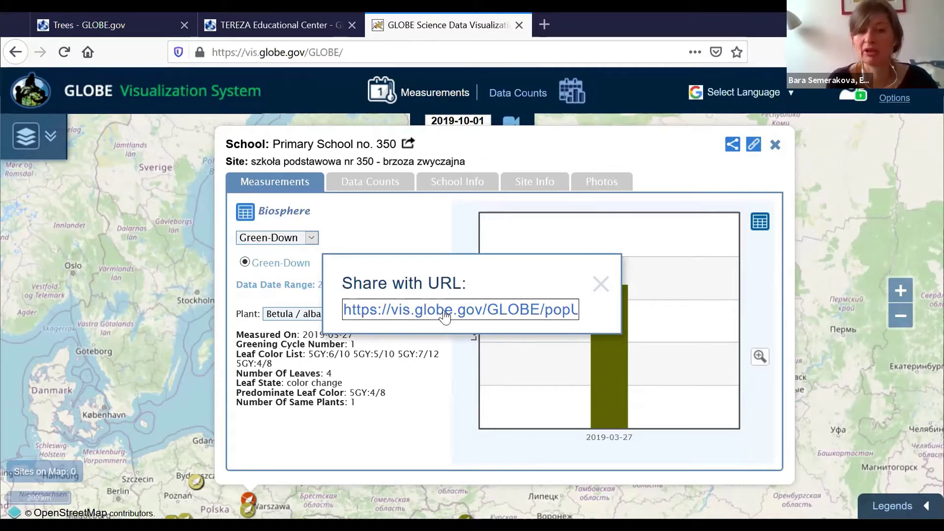
pyautogui.click(603, 286)
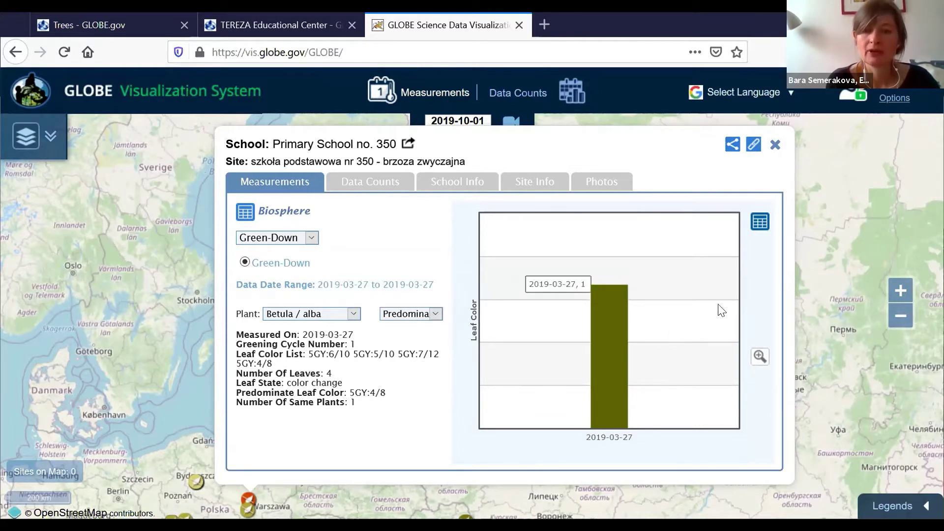
# - Enlarge the school's Green-Down leaf color chart, check its shareable link, and close the enlarged chart
pyautogui.click(758, 356)
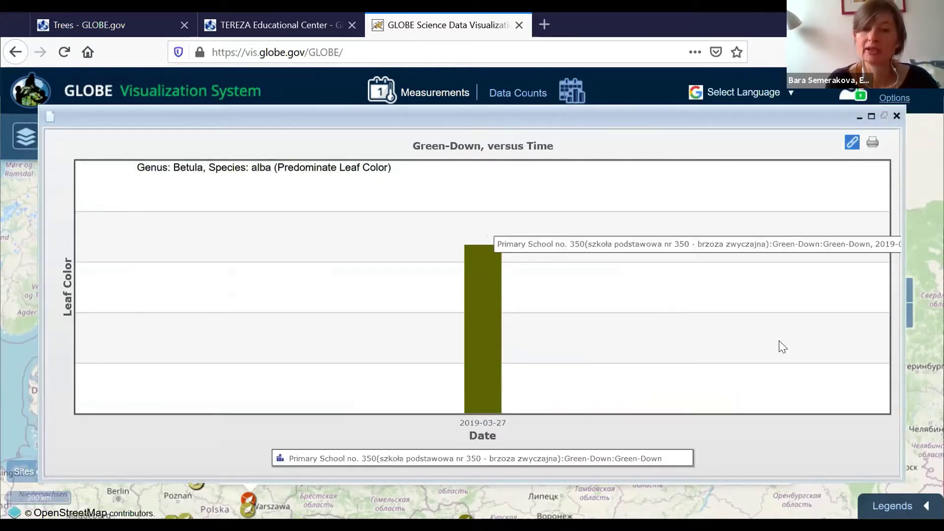
pyautogui.click(897, 116)
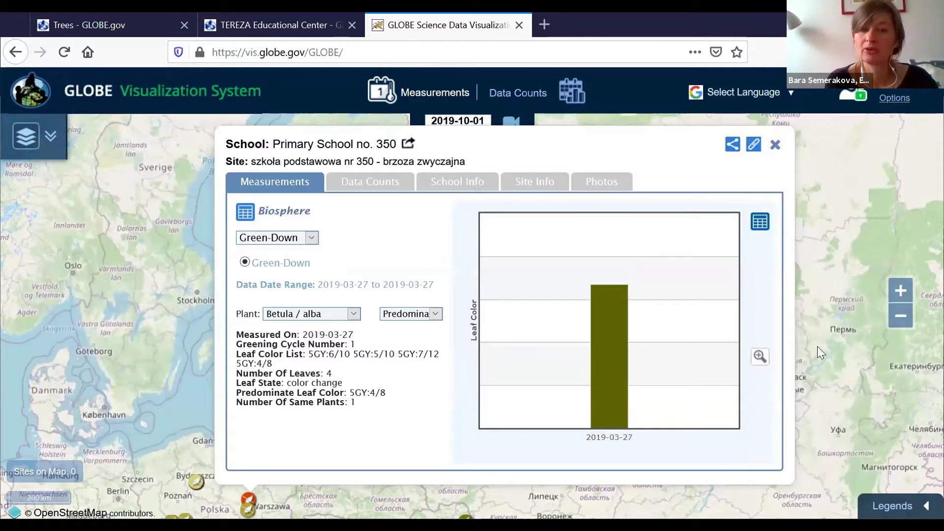
pyautogui.click(758, 359)
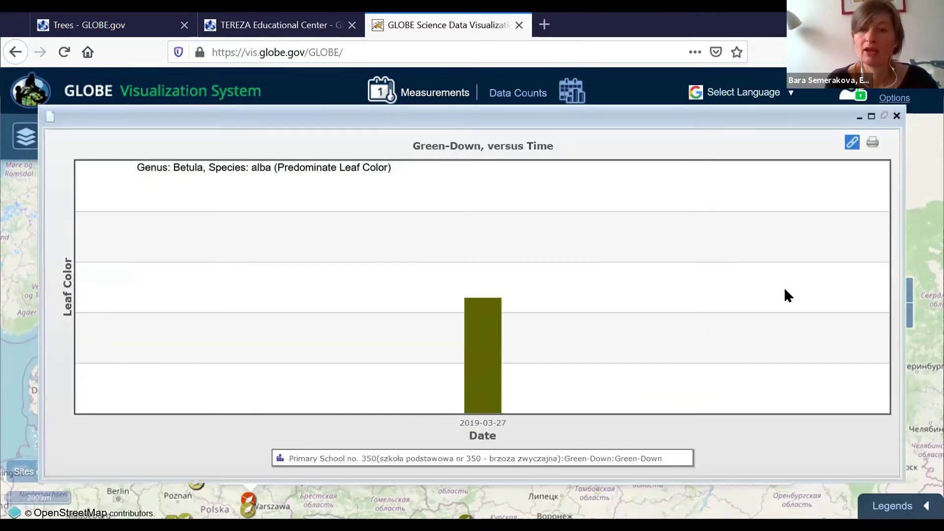
pyautogui.click(852, 150)
pyautogui.click(601, 284)
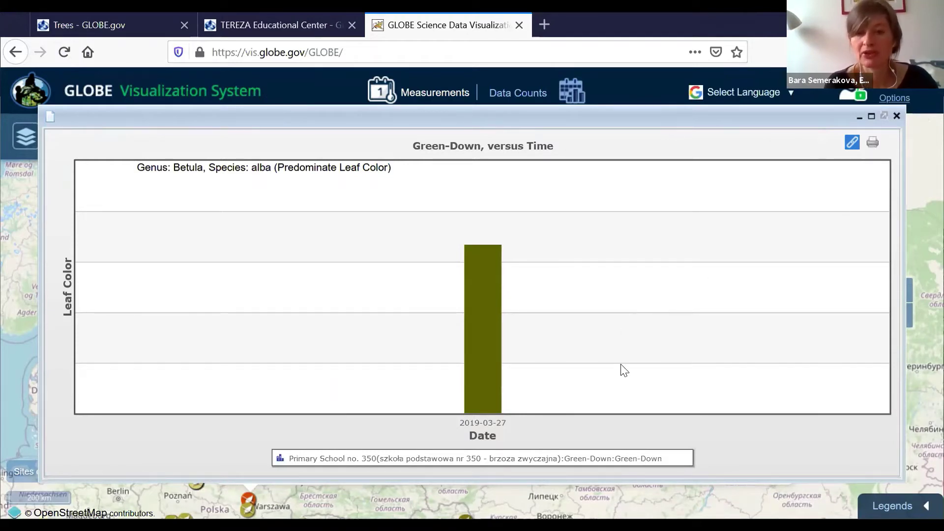
pyautogui.click(897, 116)
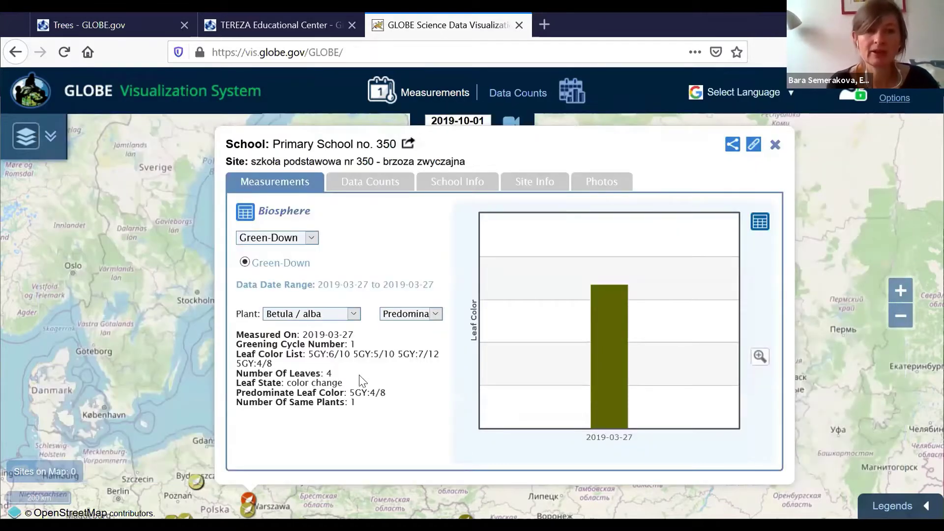
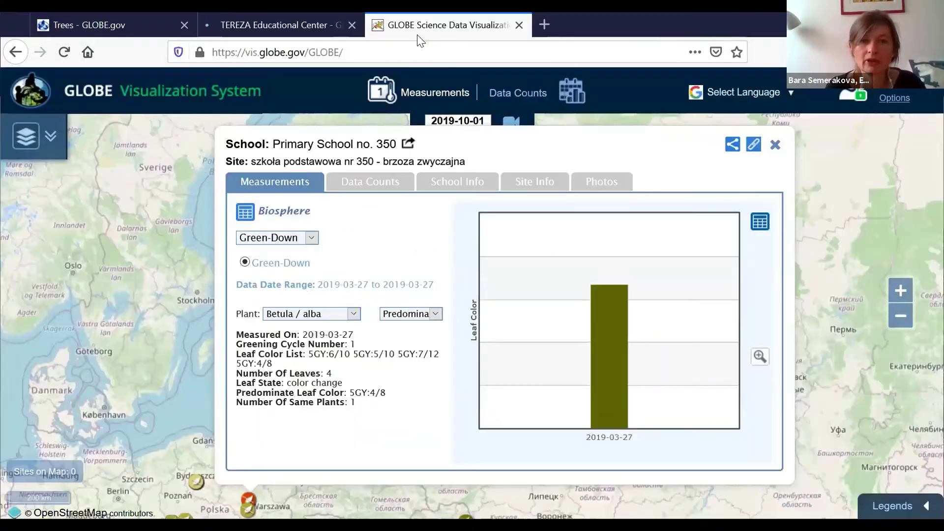
# - Go to the GLOBE home page and launch Visualize Data from its Recent Measurements section
pyautogui.click(275, 25)
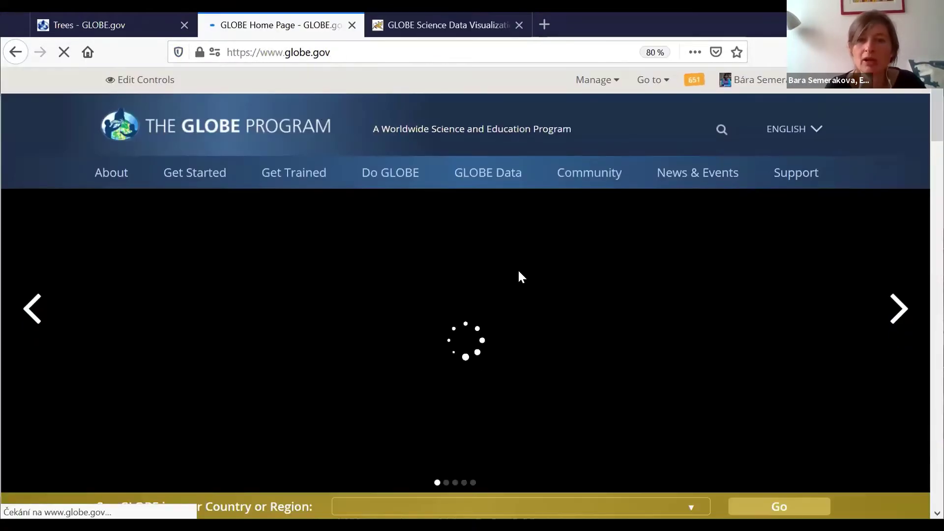
pyautogui.scroll(-3, 518, 273)
pyautogui.scroll(3, 538, 280)
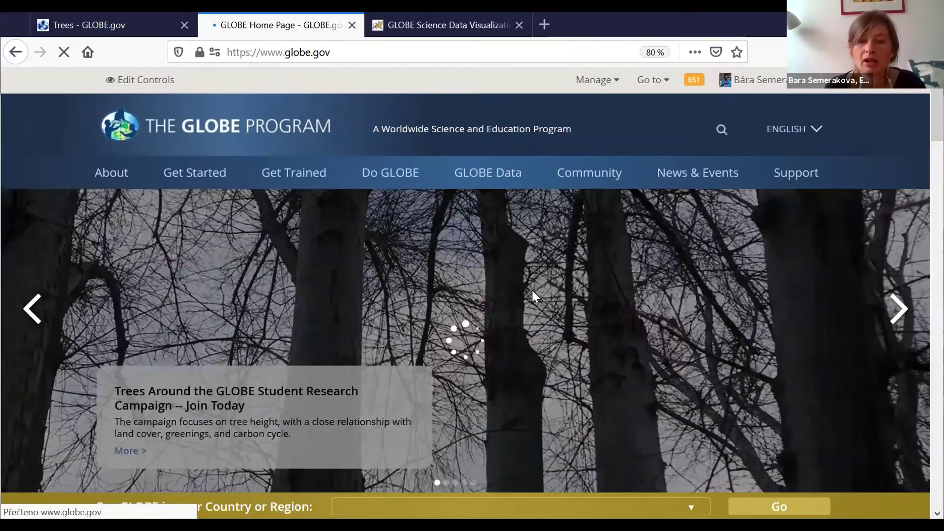
pyautogui.scroll(-5, 767, 339)
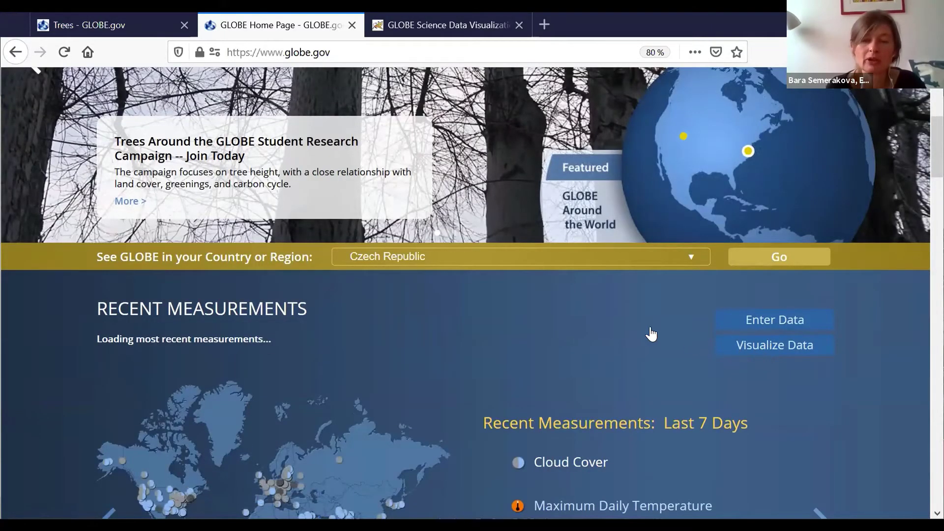
pyautogui.scroll(4, 650, 326)
pyautogui.scroll(-3, 735, 406)
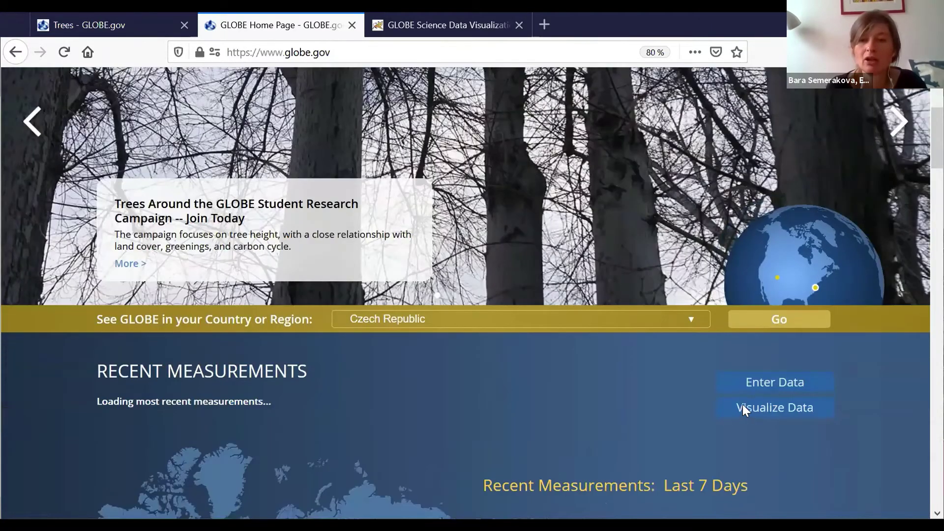
pyautogui.click(743, 404)
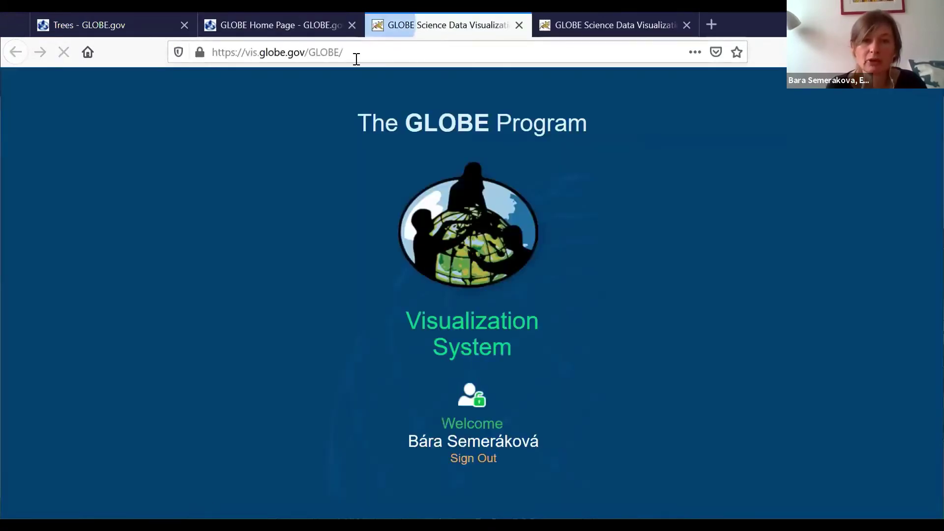
# - Highlight the Visualization System's web address and return to the GLOBE home page
pyautogui.click(354, 52)
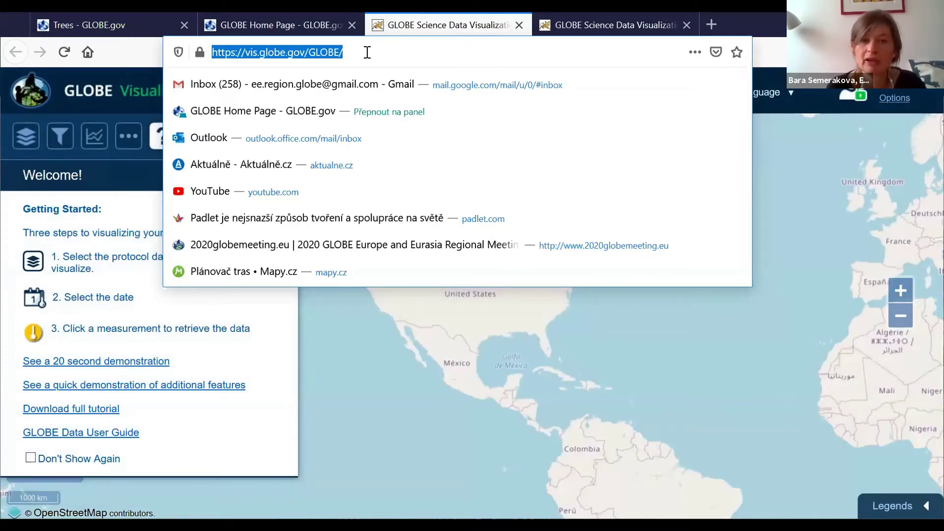
pyautogui.click(320, 29)
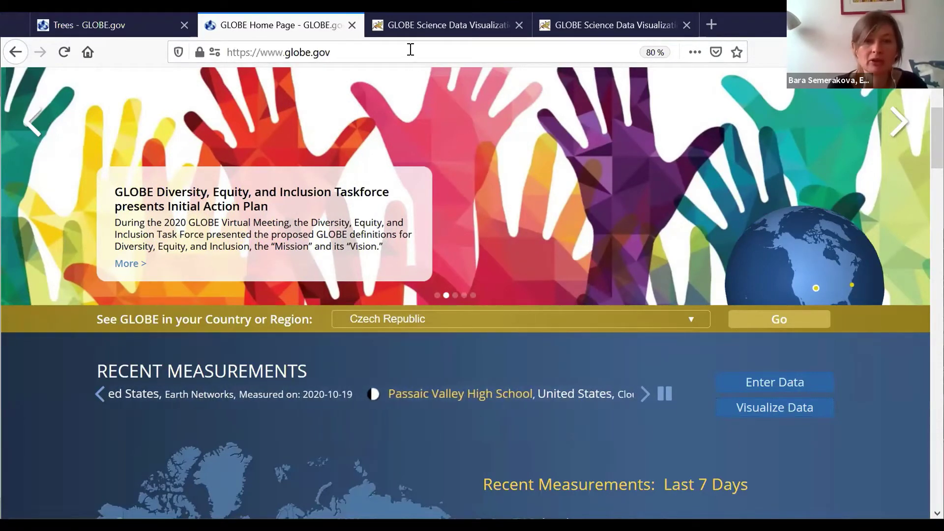
# - Switch to the open Visualization System page, highlight its web address, and dismiss the address suggestions
pyautogui.click(418, 25)
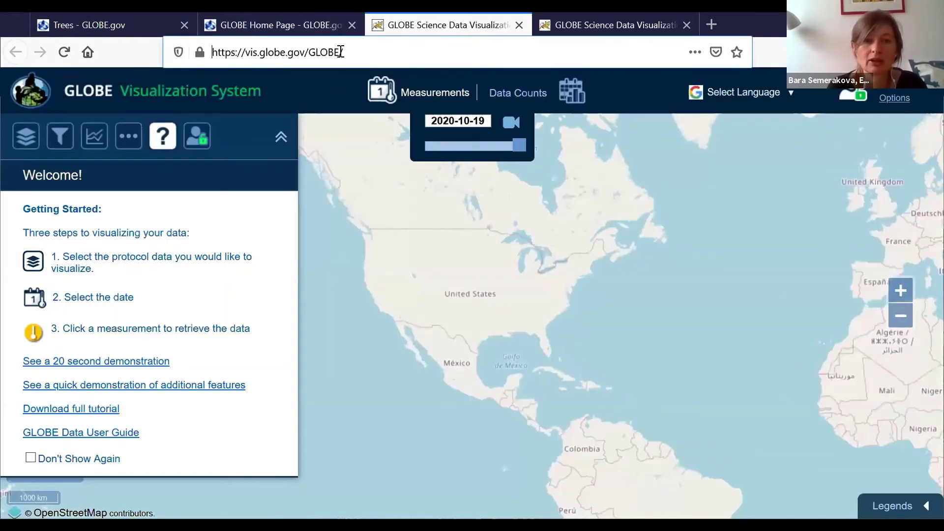
pyautogui.click(359, 52)
pyautogui.moveTo(343, 52); pyautogui.dragTo(212, 52)
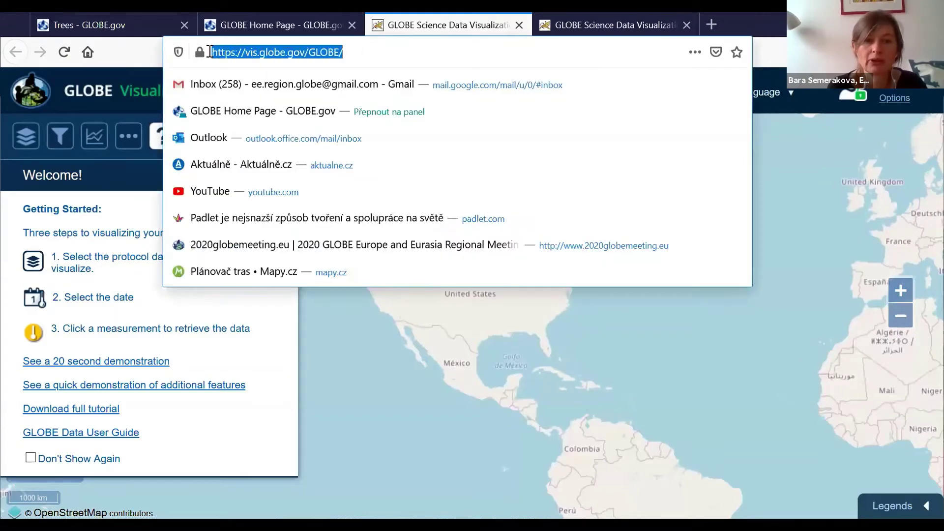
pyautogui.click(443, 404)
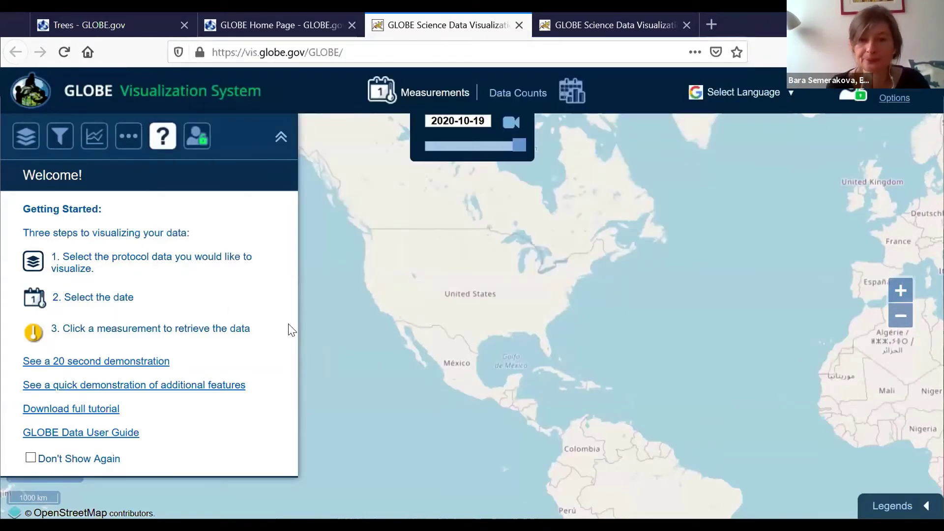
# - Add the Green-Down protocol layer from the Biosphere sphere to the map of Europe
pyautogui.moveTo(544, 372); pyautogui.dragTo(68, 464)
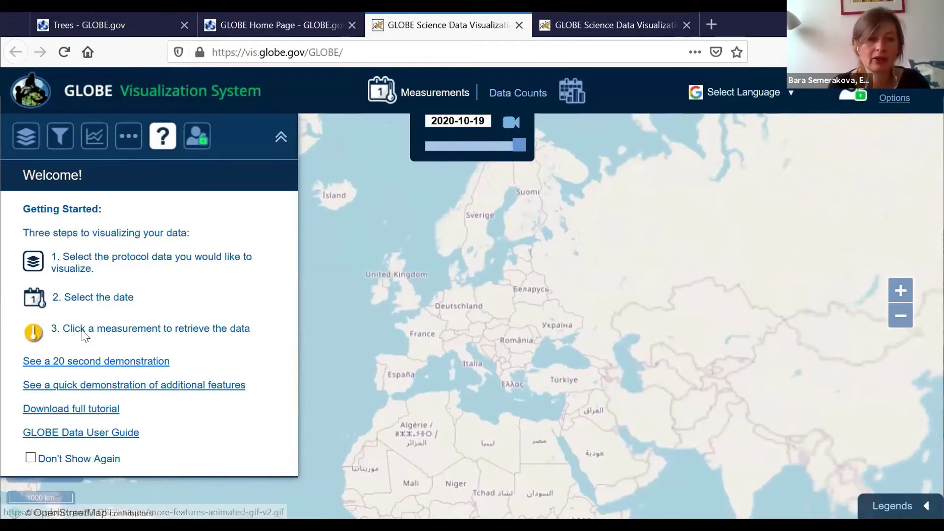
pyautogui.click(26, 140)
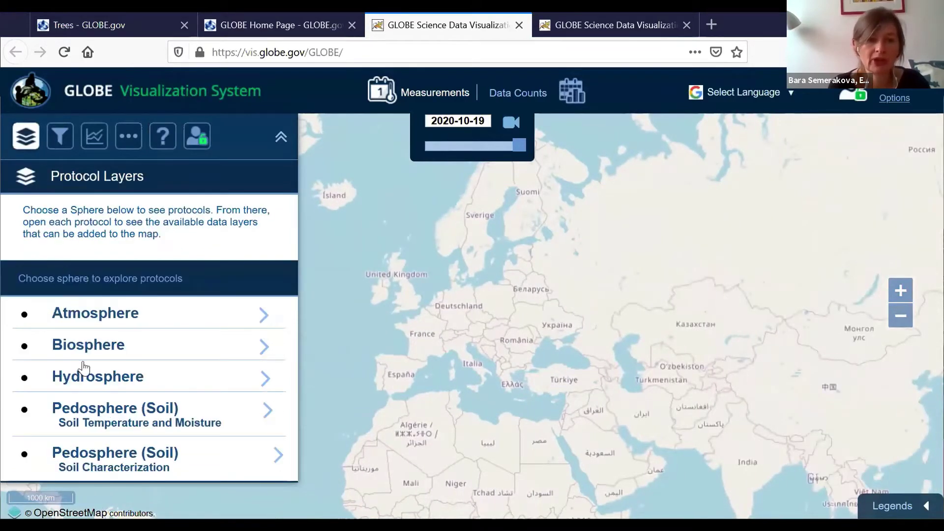
pyautogui.click(72, 346)
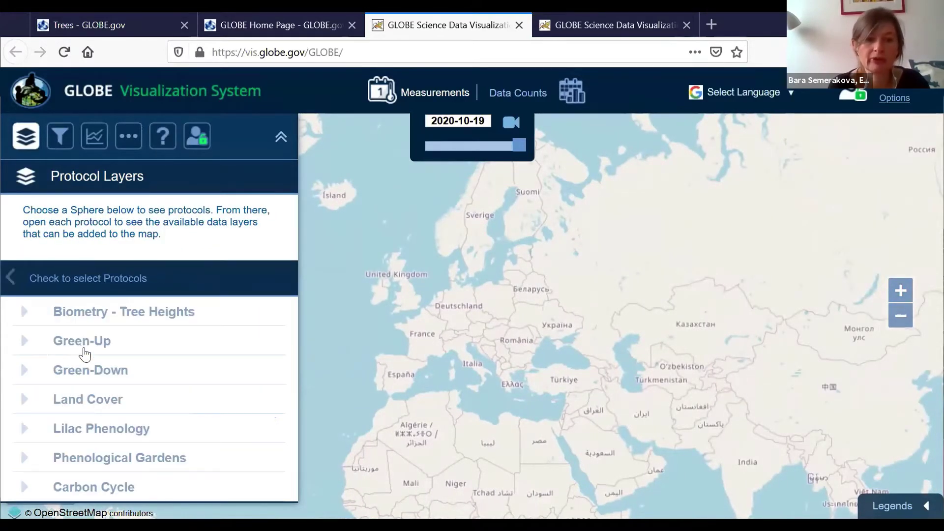
pyautogui.click(88, 369)
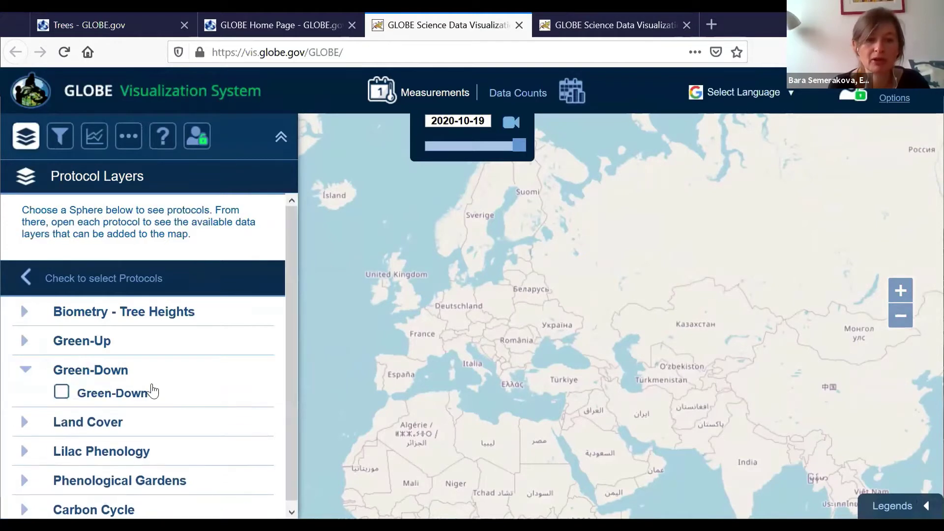
pyautogui.click(66, 395)
pyautogui.click(265, 278)
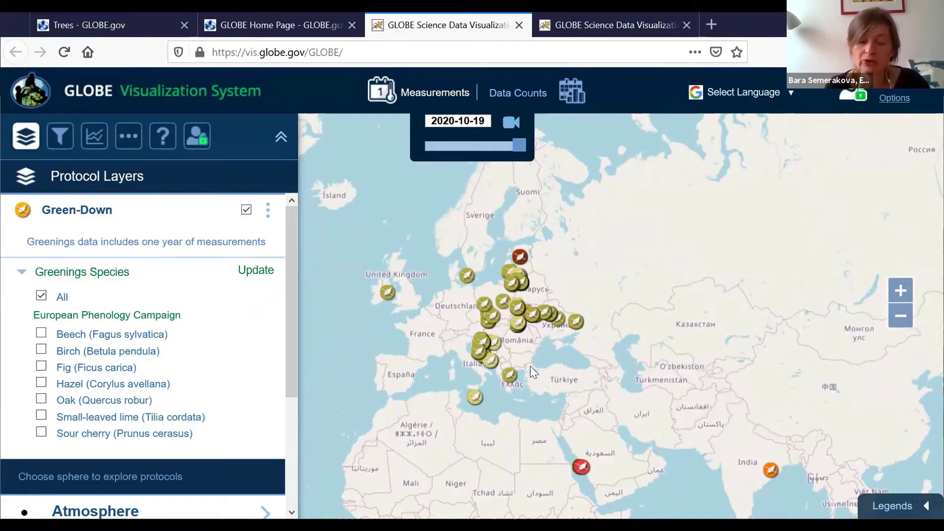
# - Open the Green-Down measurements of Gozo College, Middle School in Malta from its site on the map
pyautogui.click(900, 293)
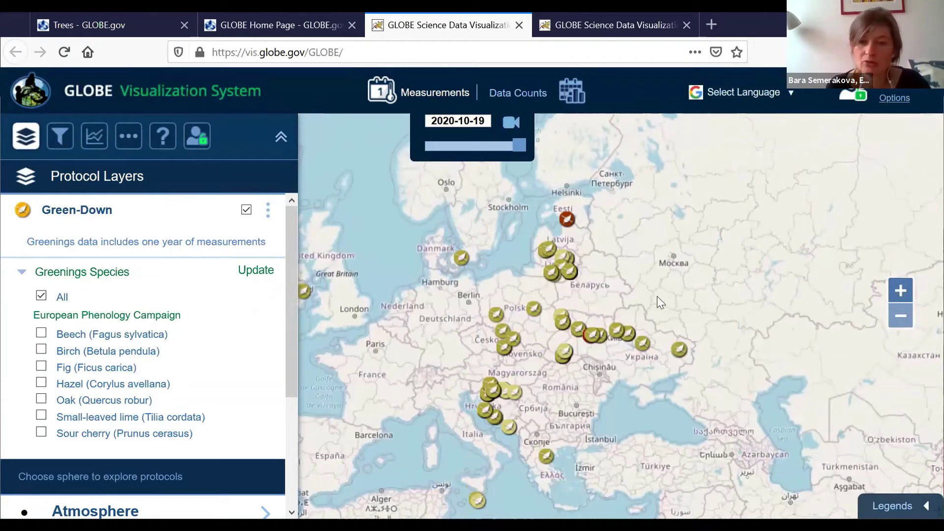
pyautogui.moveTo(637, 296); pyautogui.dragTo(669, 279)
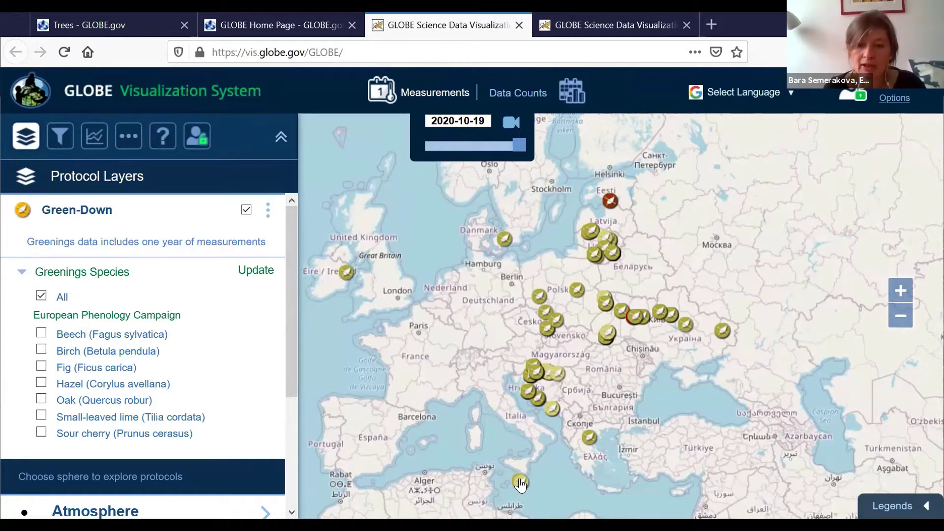
pyautogui.moveTo(543, 477)
pyautogui.mouseDown()
pyautogui.moveTo(570, 367)
pyautogui.moveTo(640, 330)
pyautogui.mouseUp()
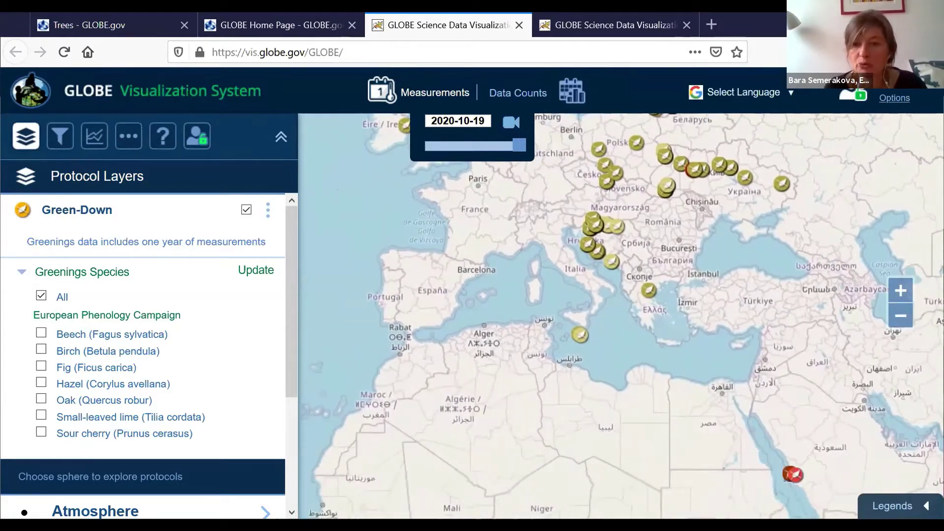
pyautogui.click(901, 291)
pyautogui.scroll(1, 655, 417)
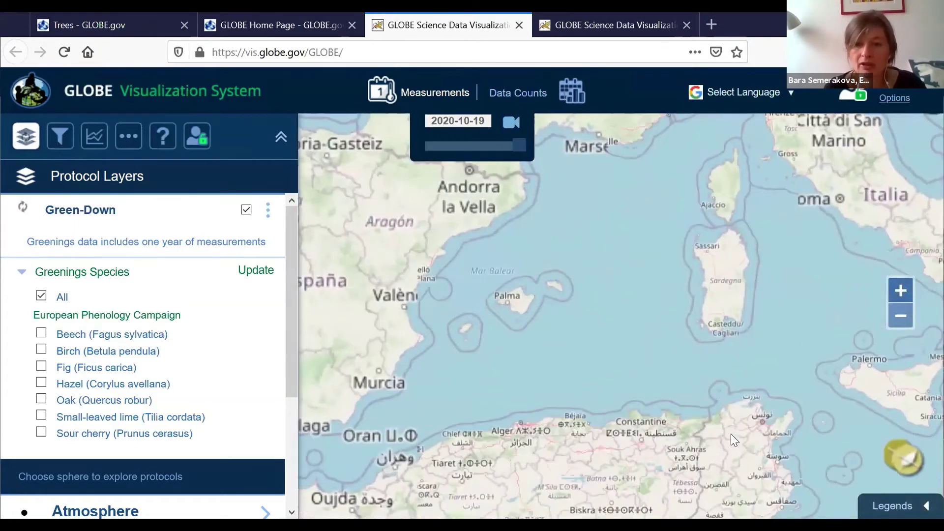
pyautogui.moveTo(730, 434); pyautogui.dragTo(339, 341)
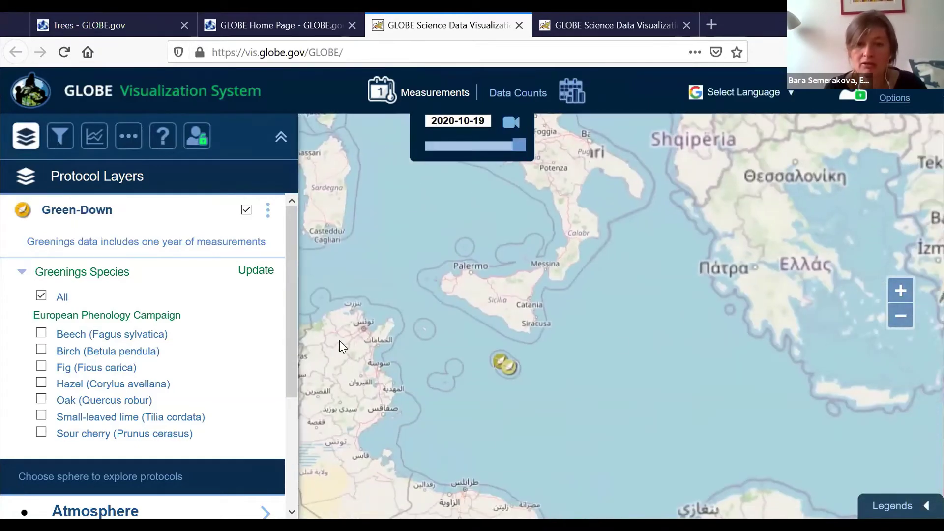
pyautogui.click(900, 298)
pyautogui.scroll(1, 881, 338)
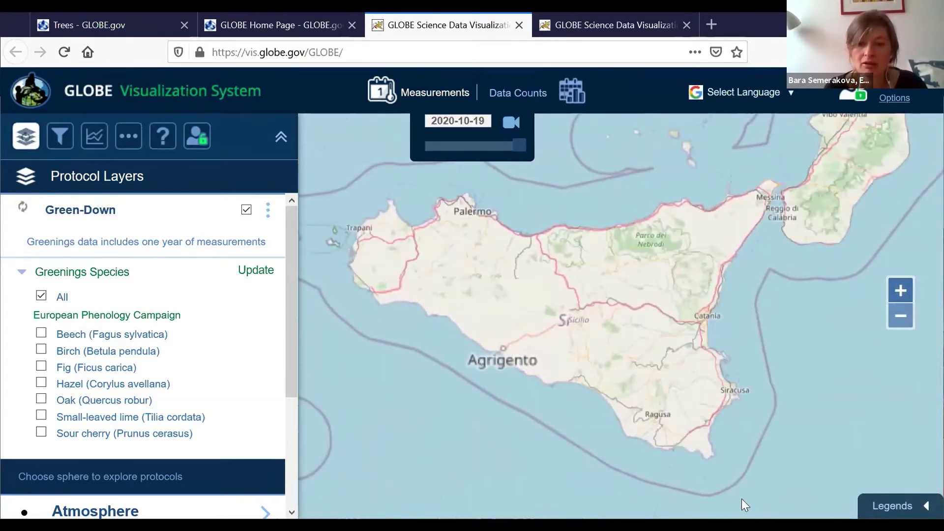
pyautogui.moveTo(719, 356); pyautogui.dragTo(742, 198)
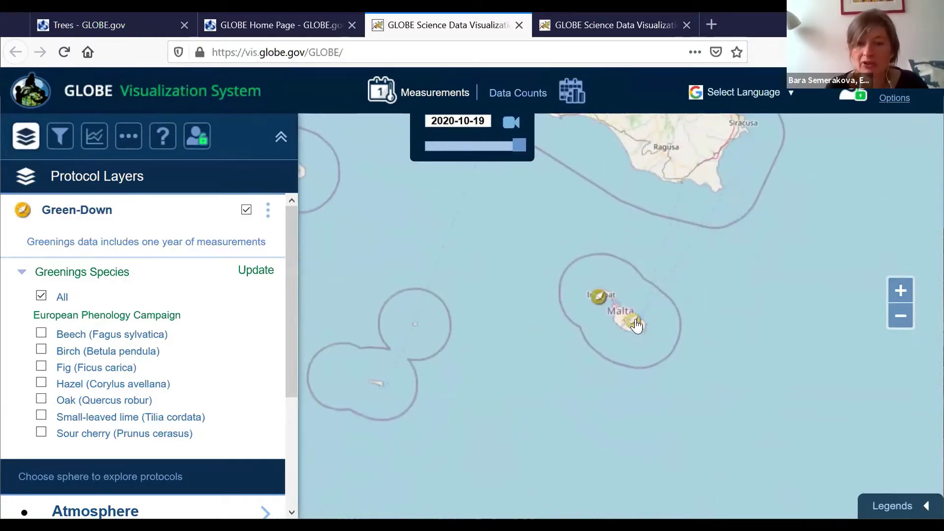
pyautogui.click(597, 297)
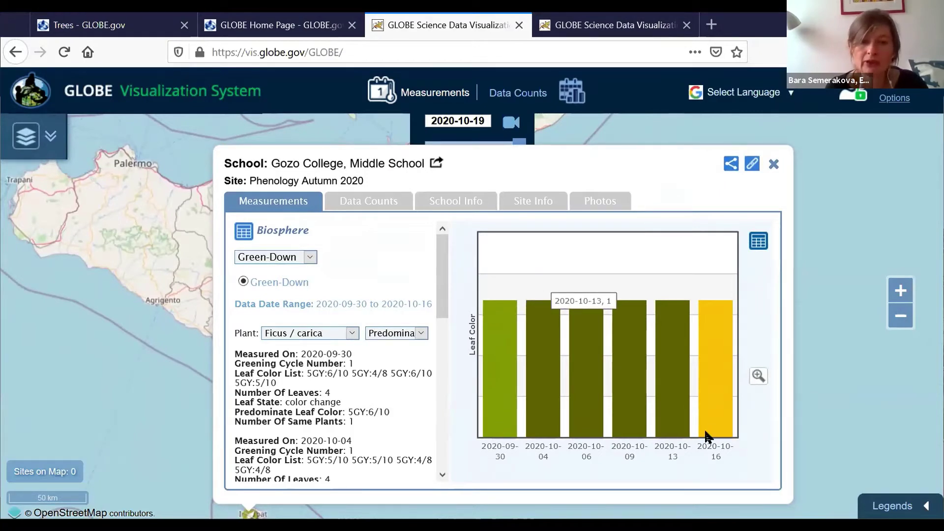
# - Examine the dated bars in the school's Ficus carica predominant leaf color chart
pyautogui.moveTo(705, 434)
pyautogui.moveTo(530, 360)
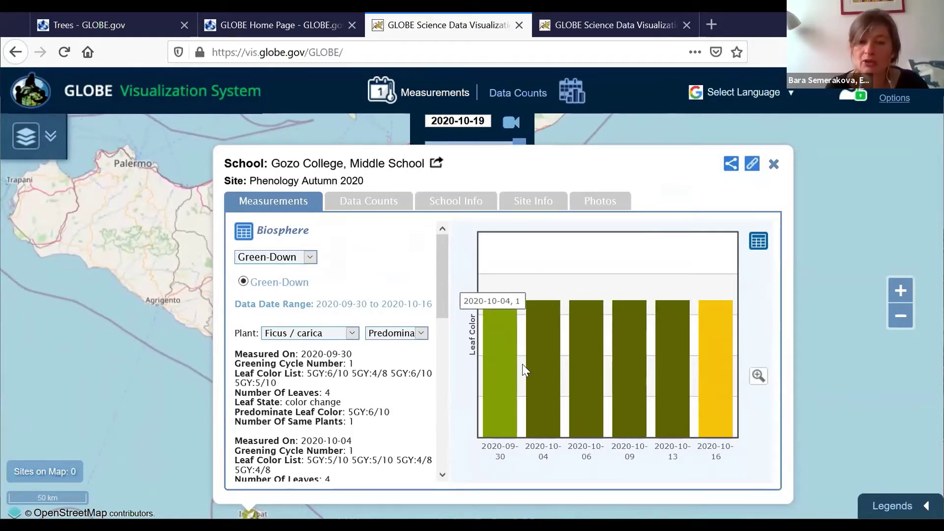
pyautogui.moveTo(639, 364)
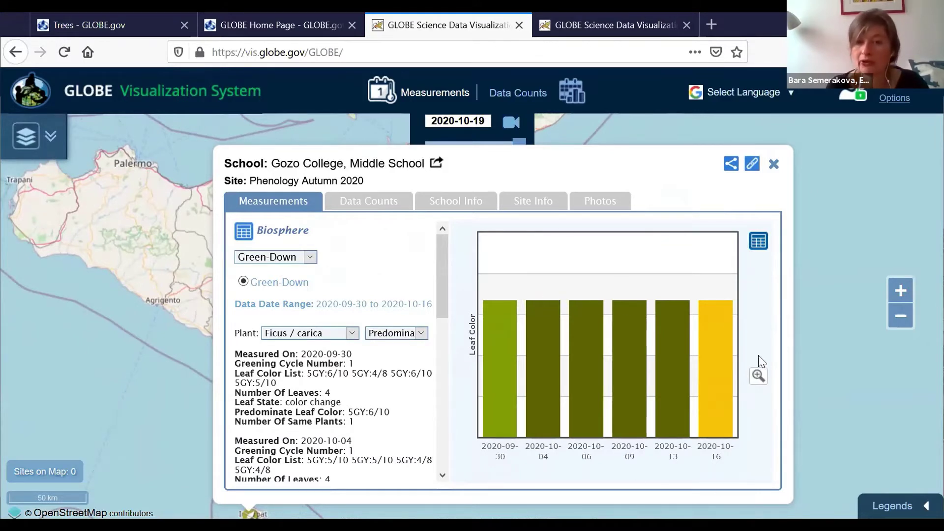
pyautogui.moveTo(532, 377)
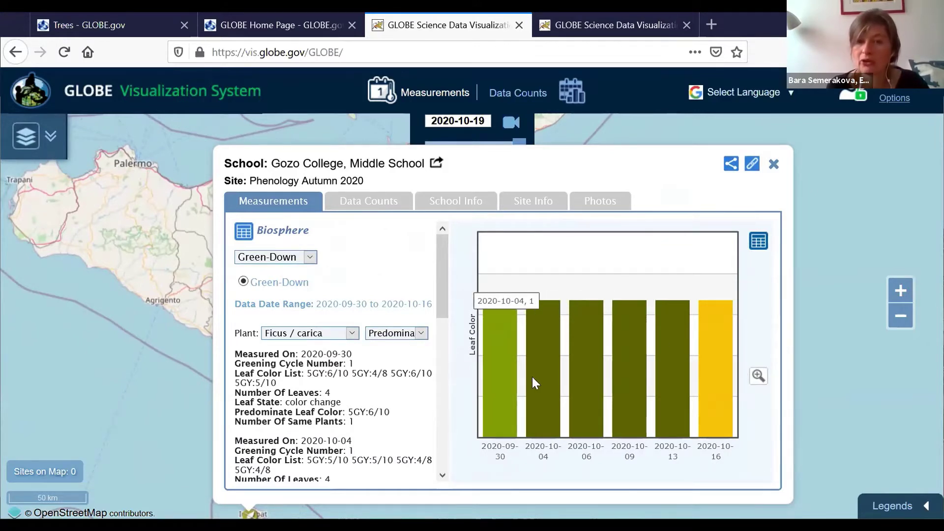
# - Enlarge the school's leaf color chart, inspect its dated bars, and close the chart and the school's measurements
pyautogui.click(759, 375)
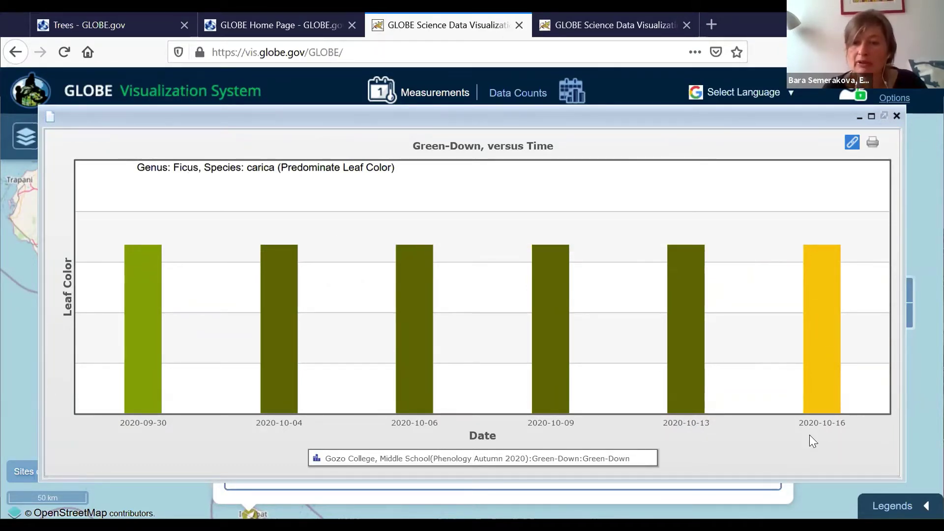
pyautogui.moveTo(673, 406)
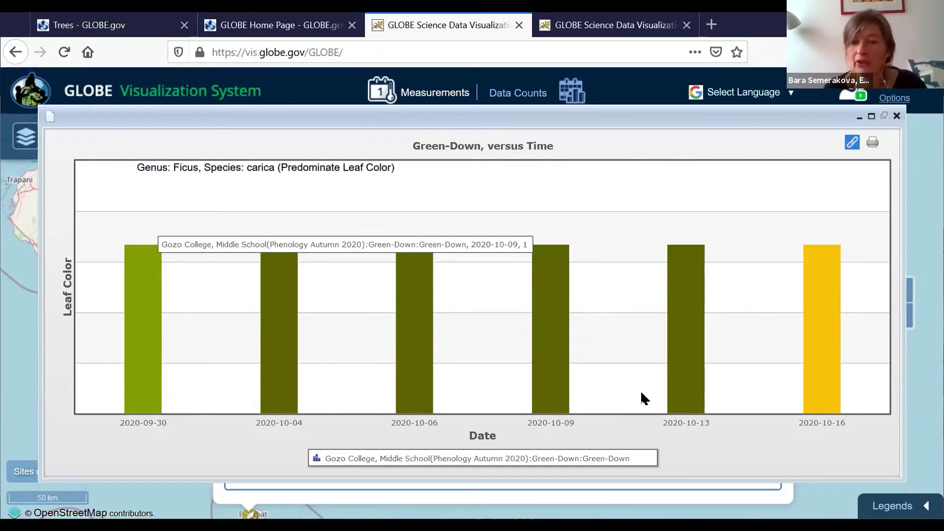
pyautogui.moveTo(824, 396)
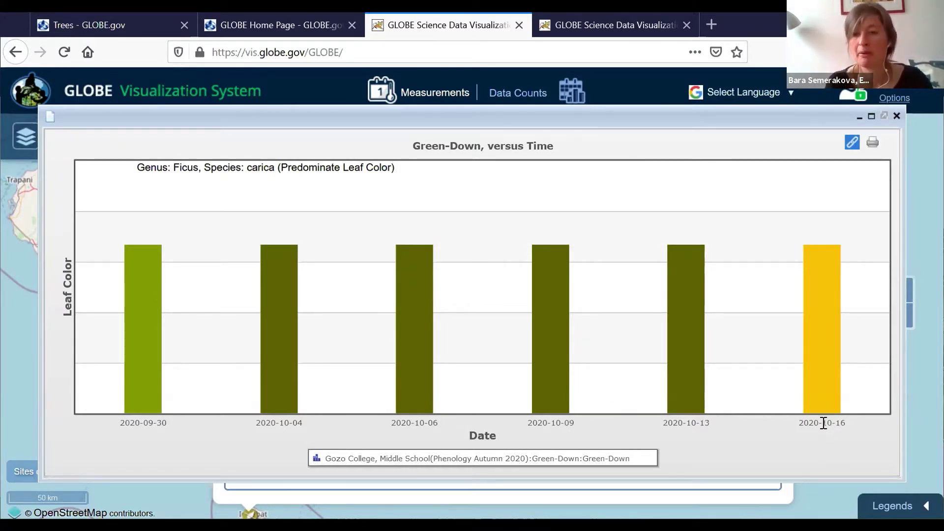
pyautogui.moveTo(795, 411)
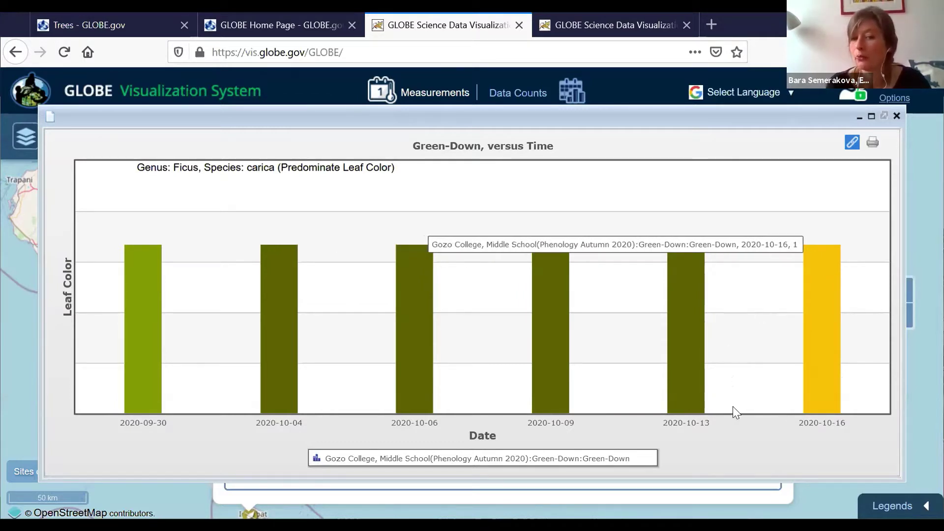
pyautogui.click(896, 117)
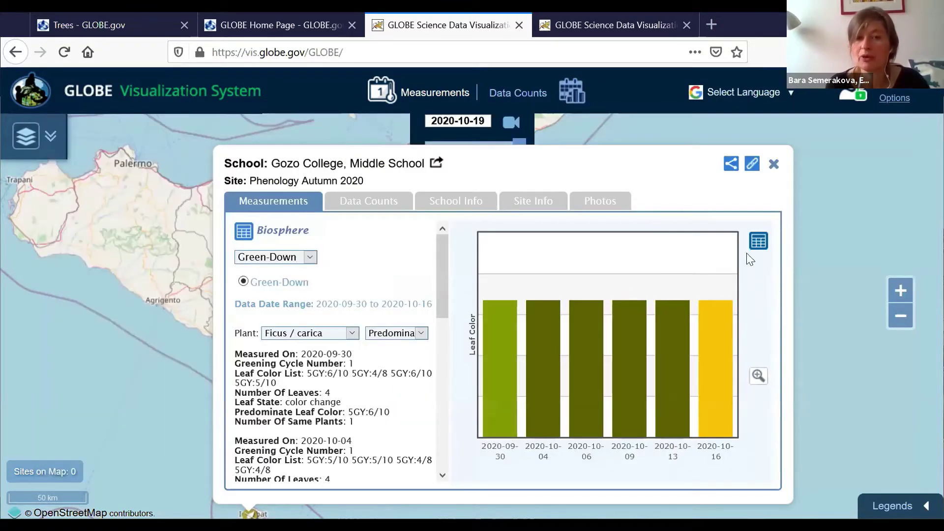
pyautogui.click(773, 164)
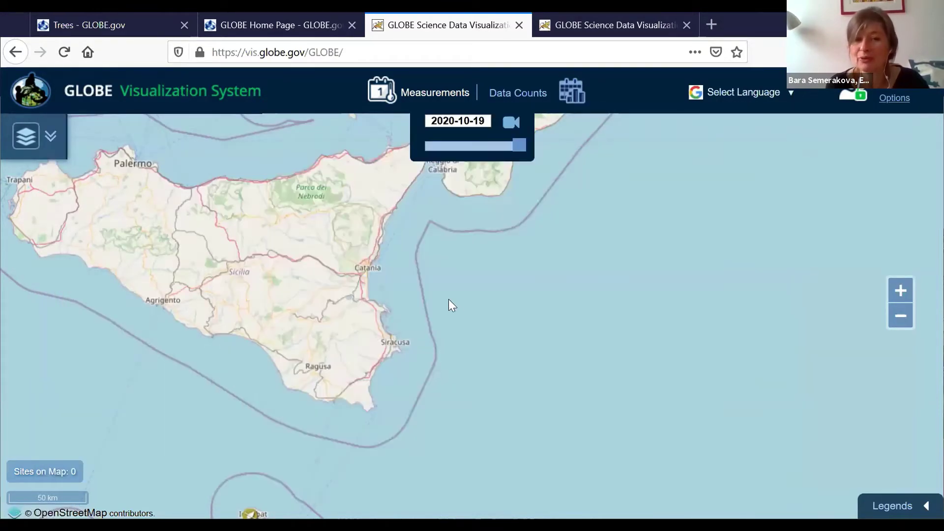
# - Filter the Green-Down sites across Europe to the species Birch (Betula pendula)
pyautogui.moveTo(458, 364); pyautogui.dragTo(630, 345)
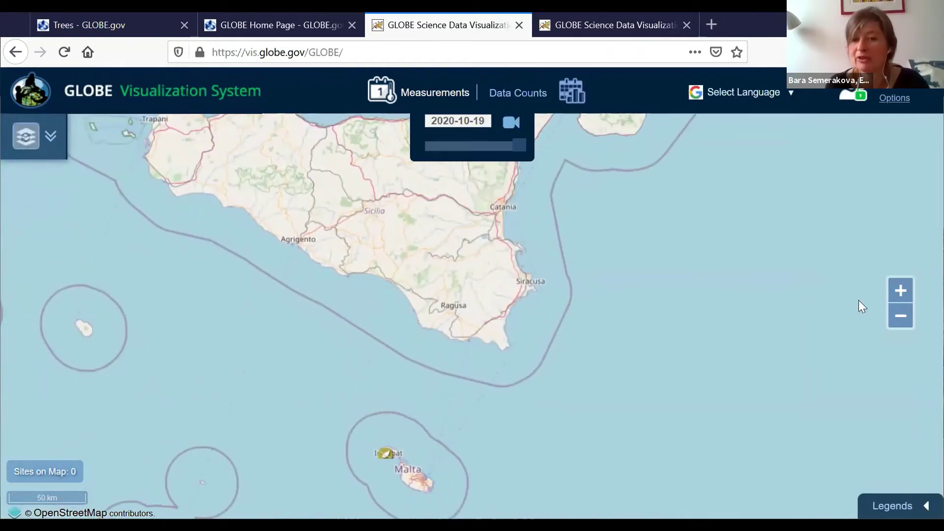
pyautogui.click(897, 316)
pyautogui.click(897, 316)
pyautogui.click(898, 316)
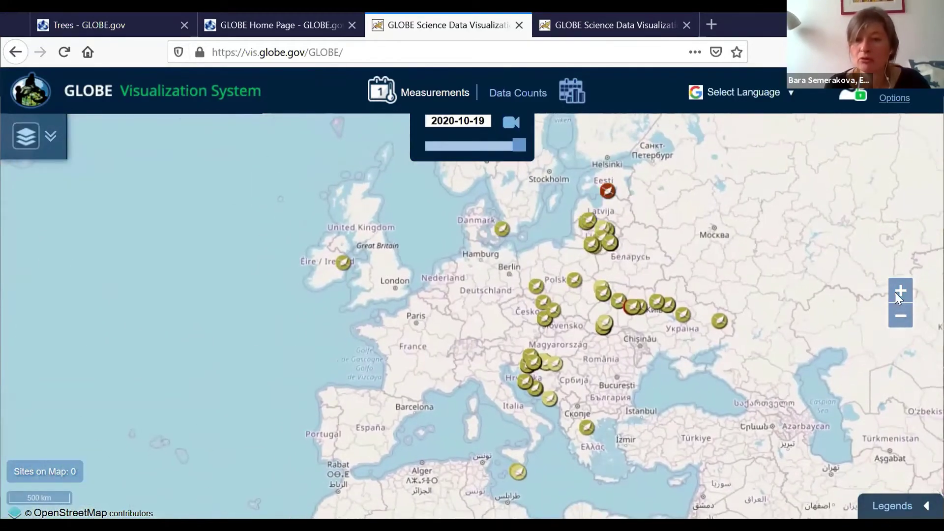
pyautogui.click(901, 295)
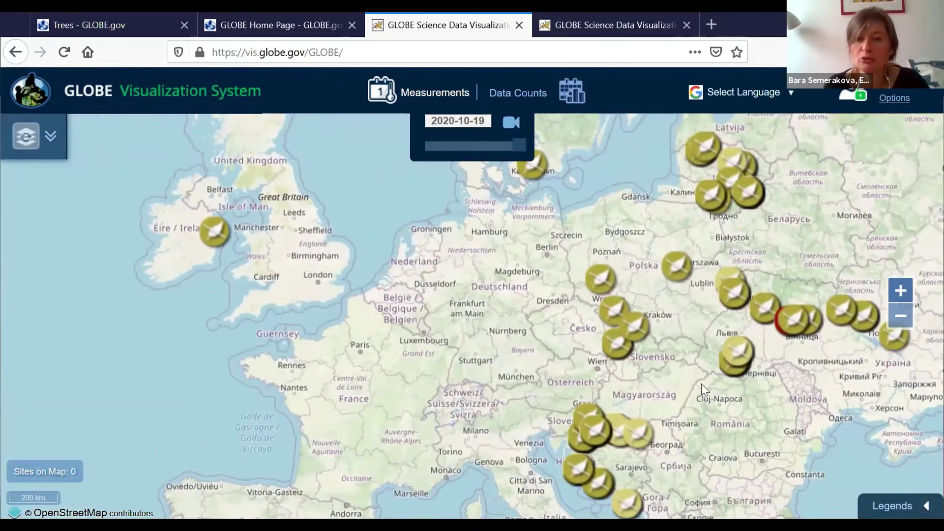
pyautogui.moveTo(693, 414); pyautogui.dragTo(644, 398)
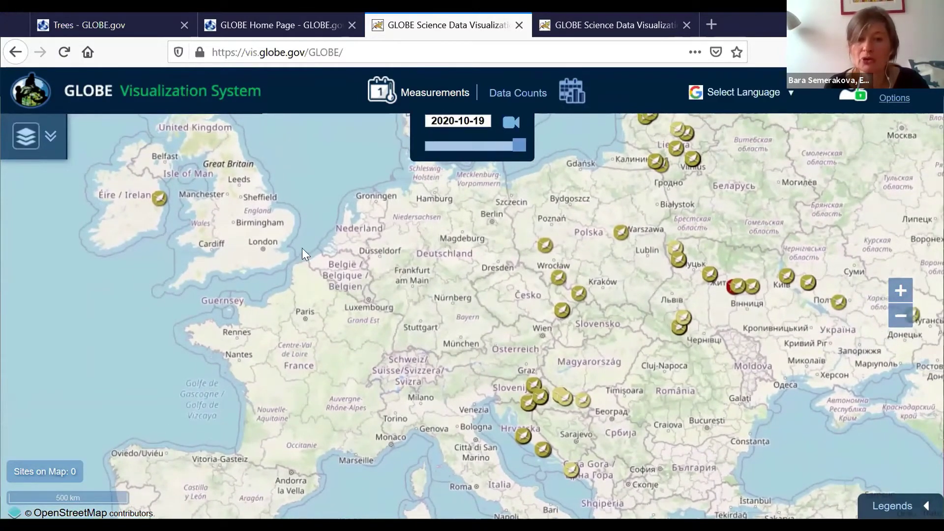
pyautogui.click(42, 132)
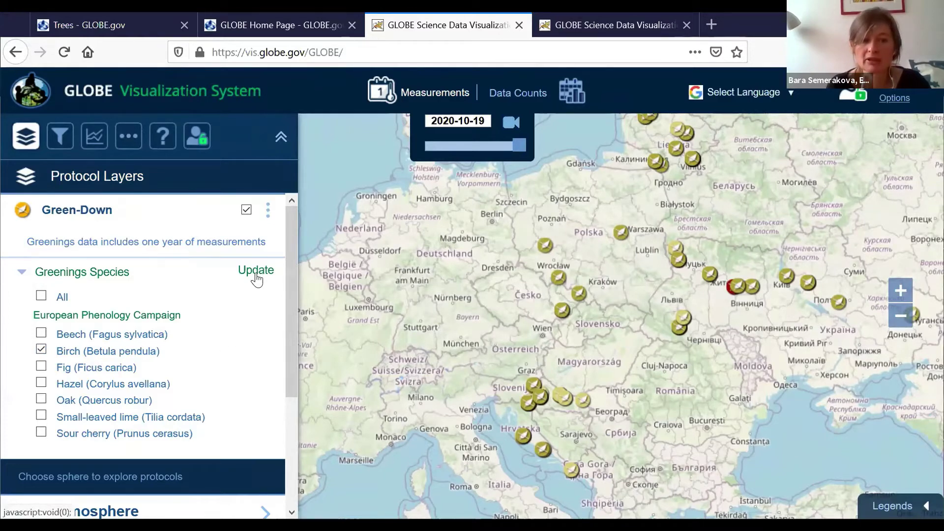
pyautogui.click(256, 272)
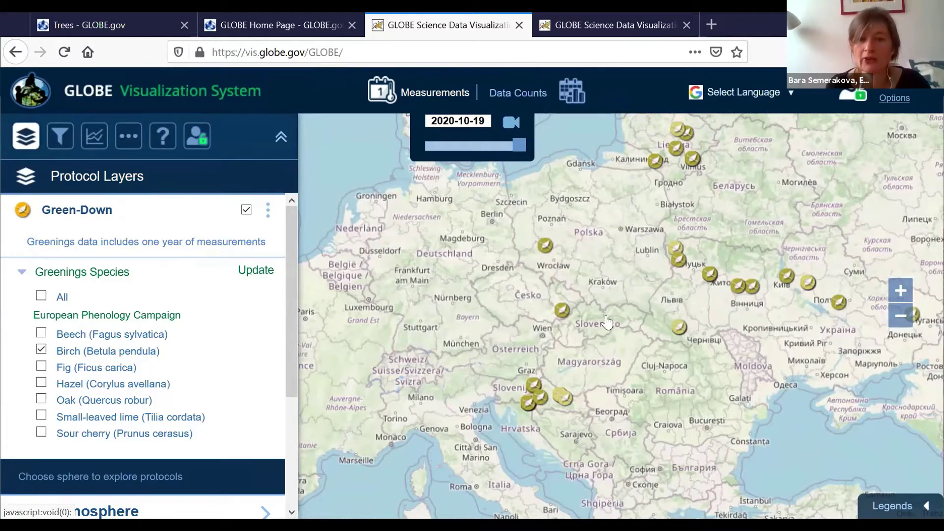
# - Compare the sites of all Greenings species with Birch only by restoring All and reapplying the Birch (Betula pendula) filter
pyautogui.moveTo(710, 260); pyautogui.dragTo(648, 294)
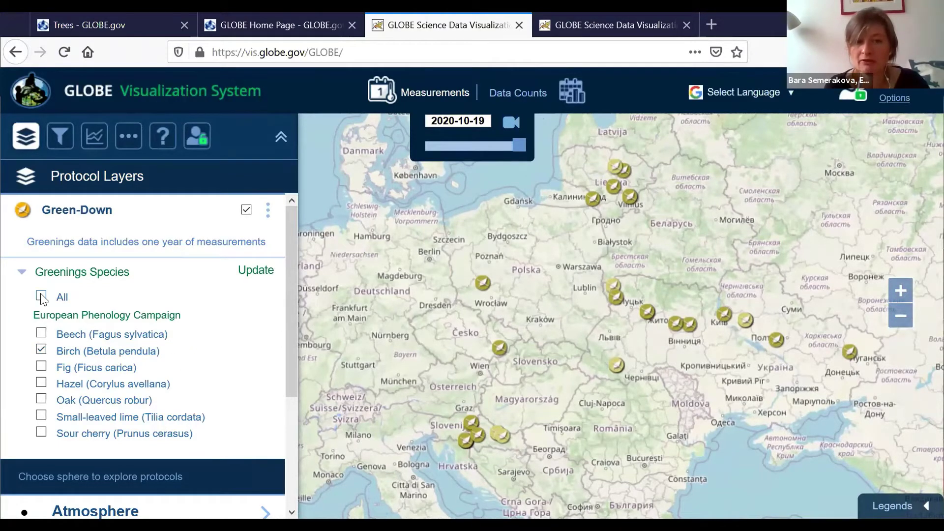
pyautogui.click(270, 274)
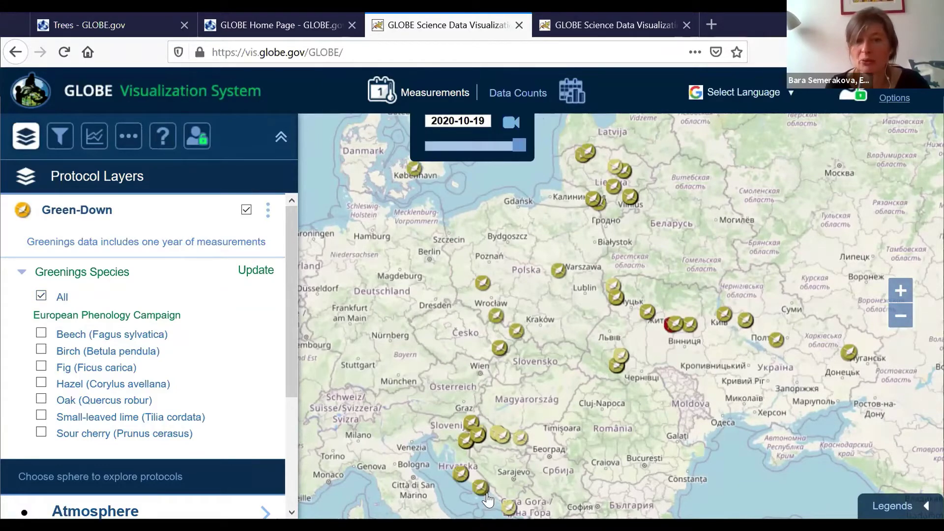
pyautogui.click(42, 349)
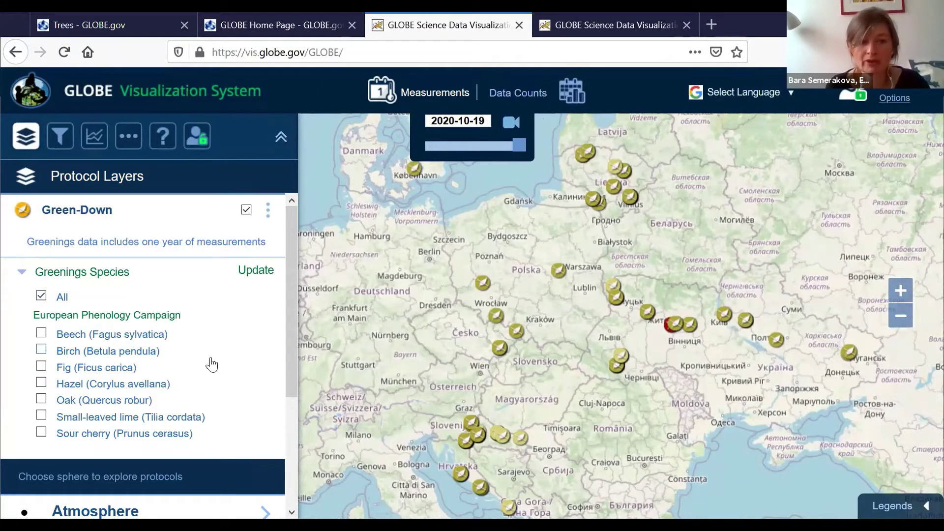
pyautogui.click(274, 277)
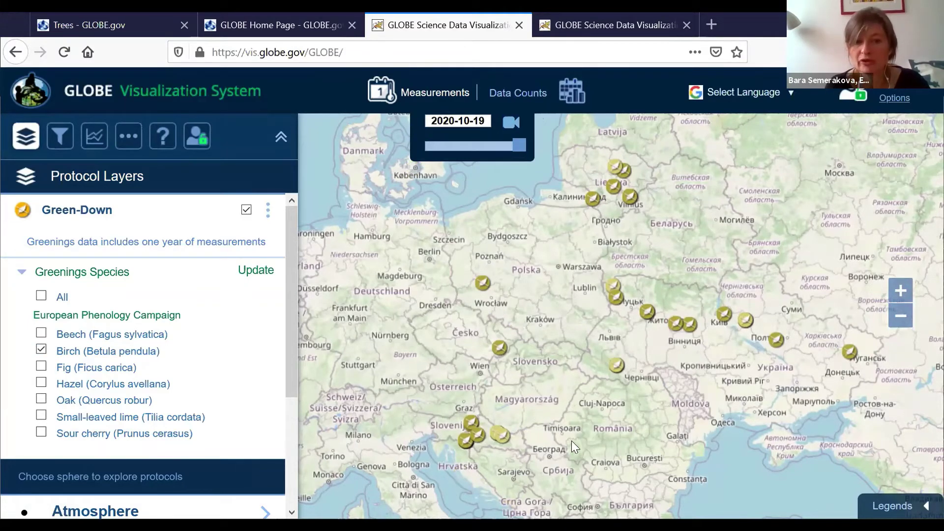
# - Review the Green-Down records for Betula pendula at the DENC Kamelia school's site Phenology№3 2020
pyautogui.moveTo(554, 415)
pyautogui.mouseDown()
pyautogui.moveTo(541, 402)
pyautogui.moveTo(536, 418)
pyautogui.mouseUp()
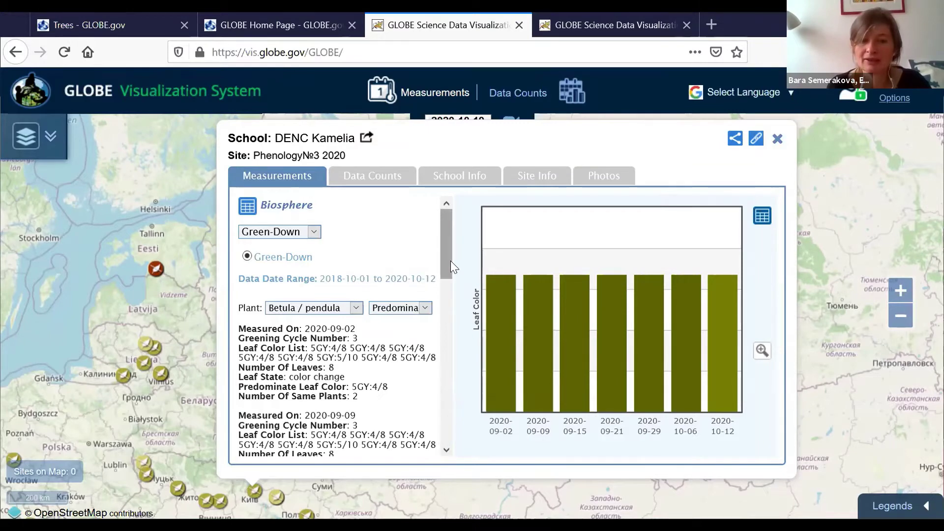
pyautogui.moveTo(451, 261); pyautogui.dragTo(449, 433)
pyautogui.moveTo(452, 294); pyautogui.dragTo(447, 227)
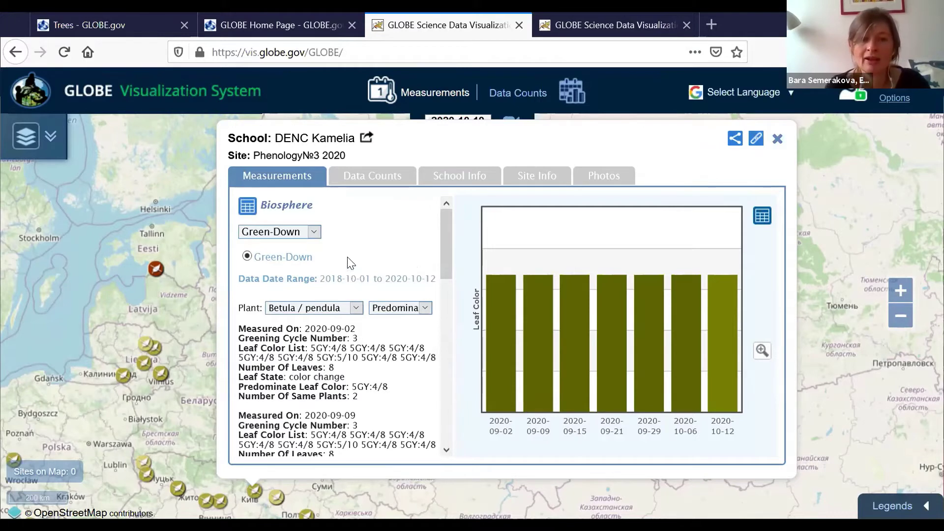
# - Display the site's Green-Up leaf length chart for Betula pendula and inspect its budburst point
pyautogui.click(314, 232)
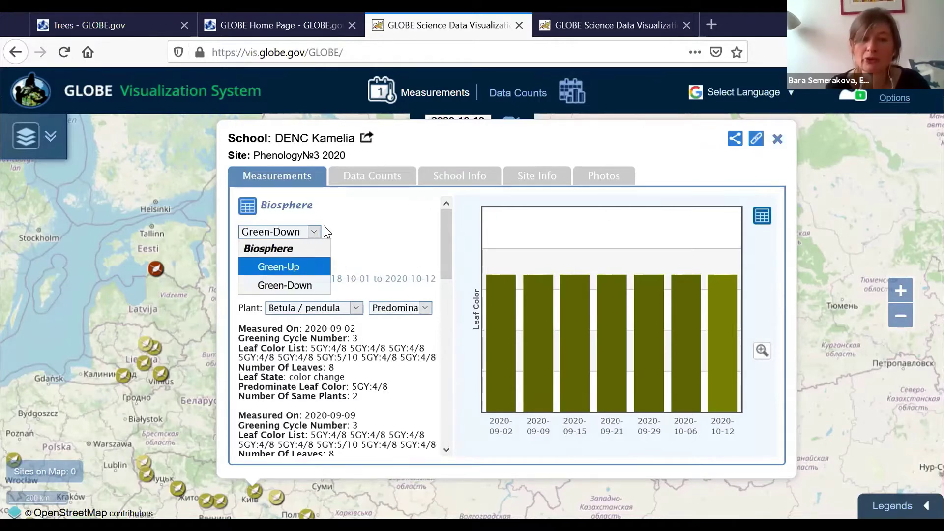
pyautogui.click(324, 229)
pyautogui.click(307, 232)
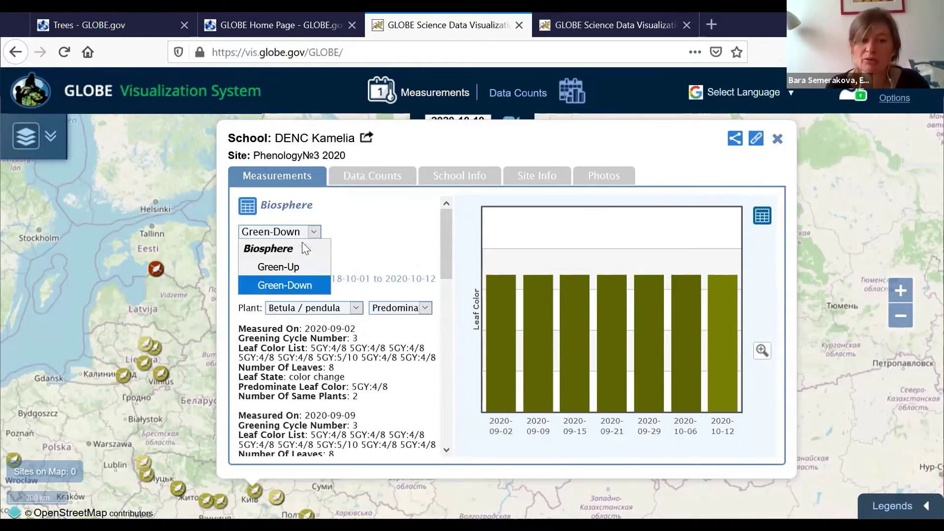
pyautogui.click(285, 267)
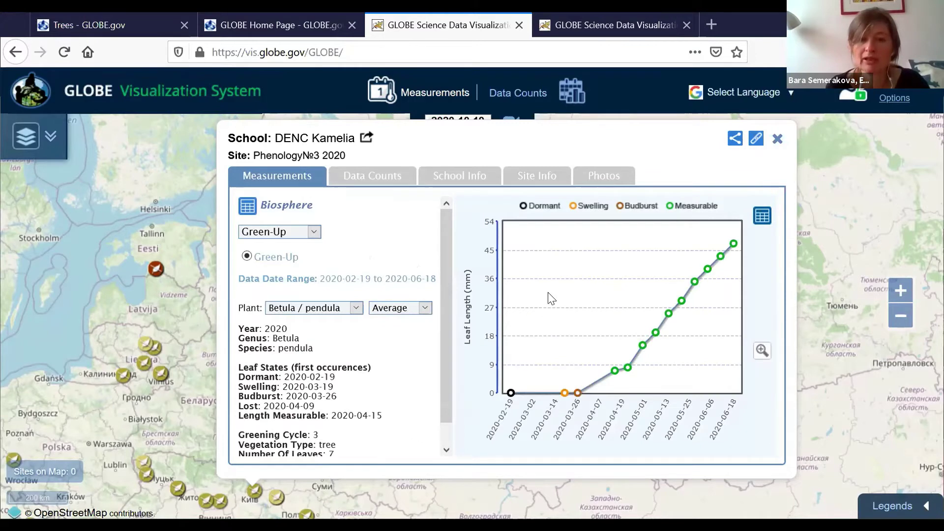
pyautogui.moveTo(573, 372)
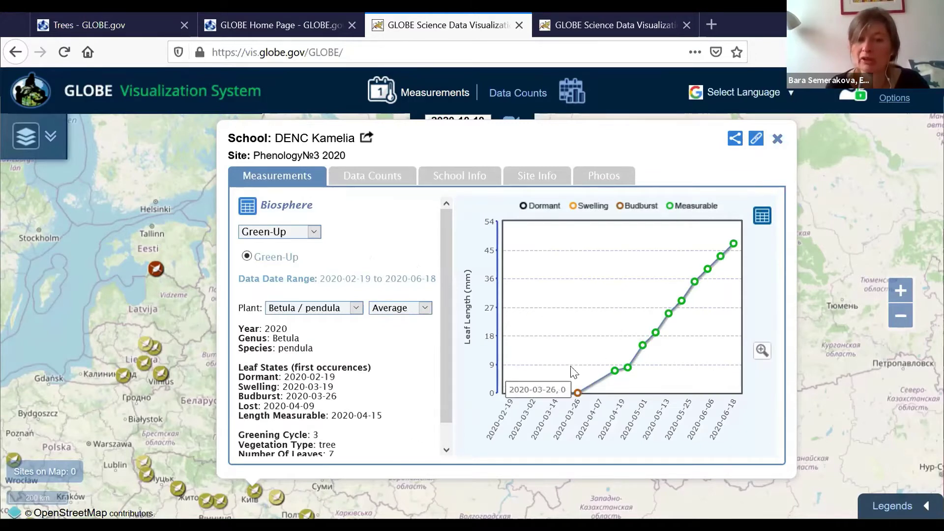
# - Return the site's data to Green-Down, view its measurement counts over 5 years, and close the school's window
pyautogui.click(315, 232)
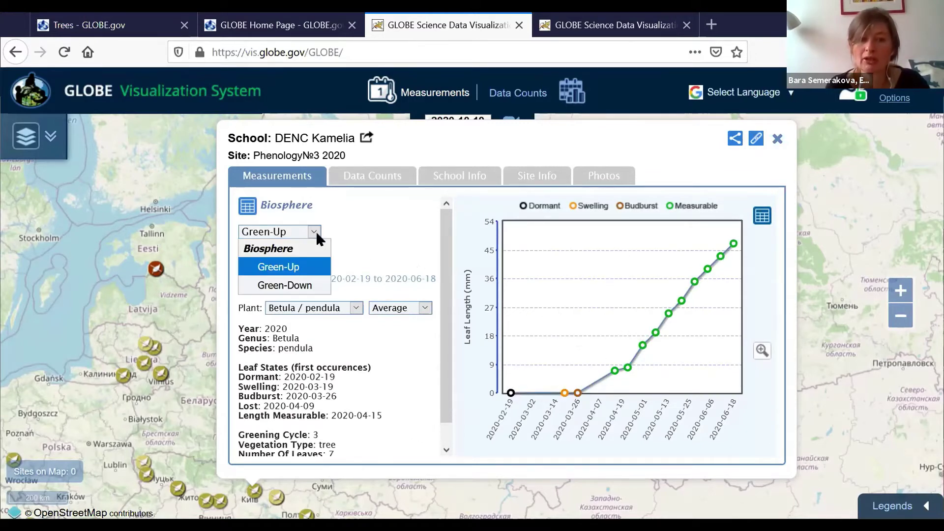
pyautogui.click(307, 290)
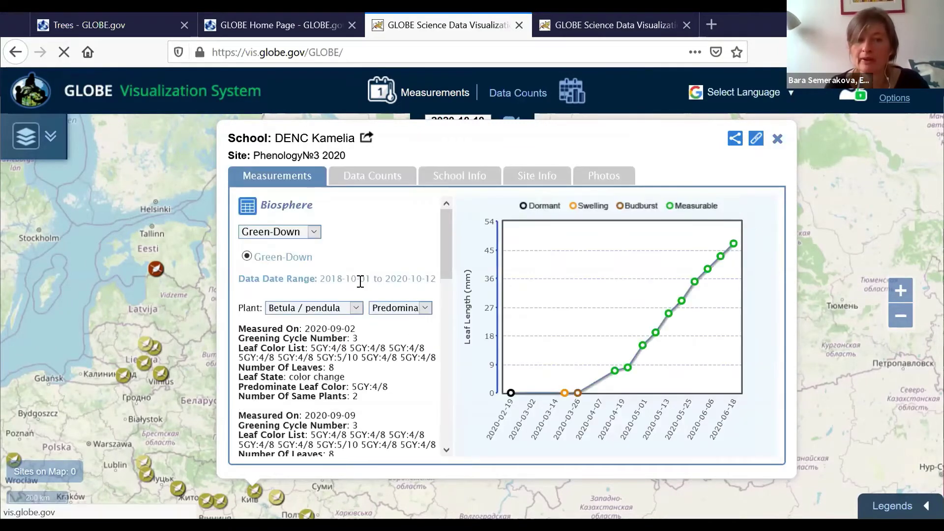
pyautogui.click(350, 175)
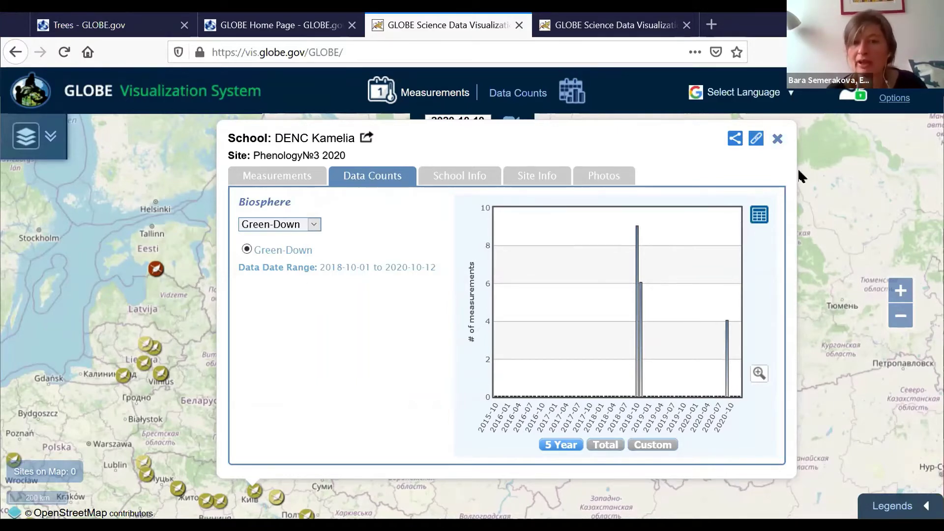
pyautogui.click(778, 139)
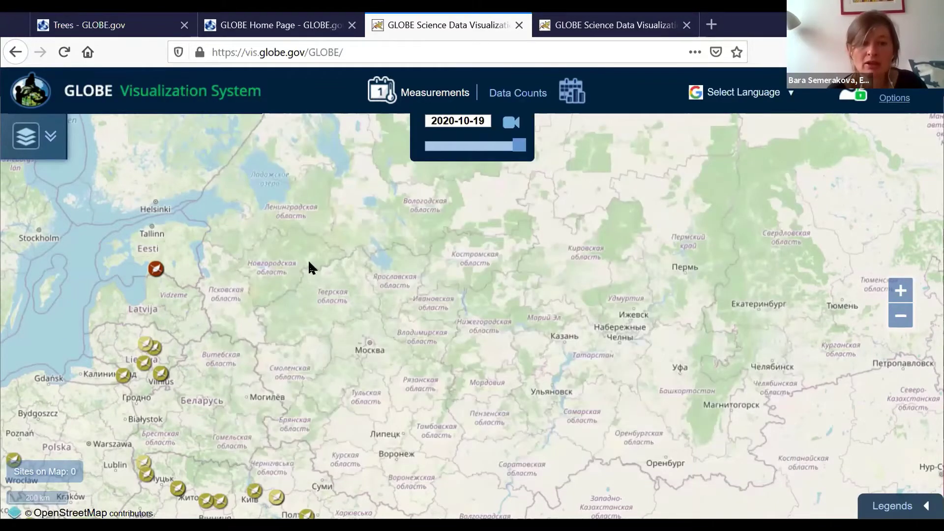
# - Switch the map of Europe from Measurements to Data Counts and close the duplicate visualization browser tab
pyautogui.moveTo(310, 268); pyautogui.dragTo(609, 107)
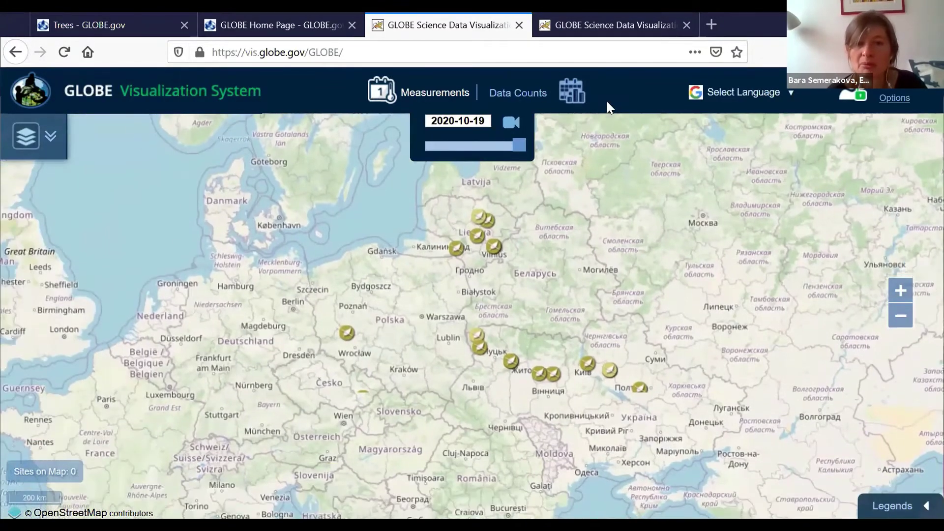
pyautogui.click(512, 93)
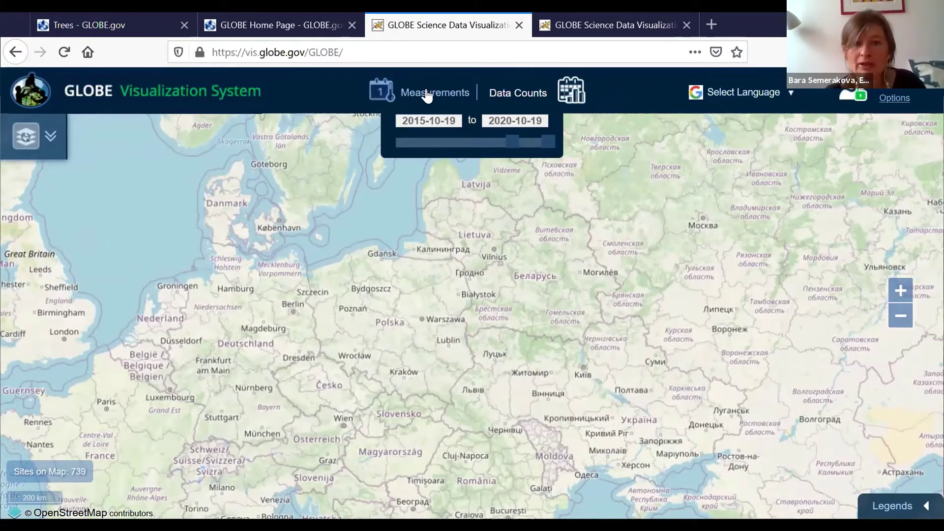
pyautogui.click(501, 96)
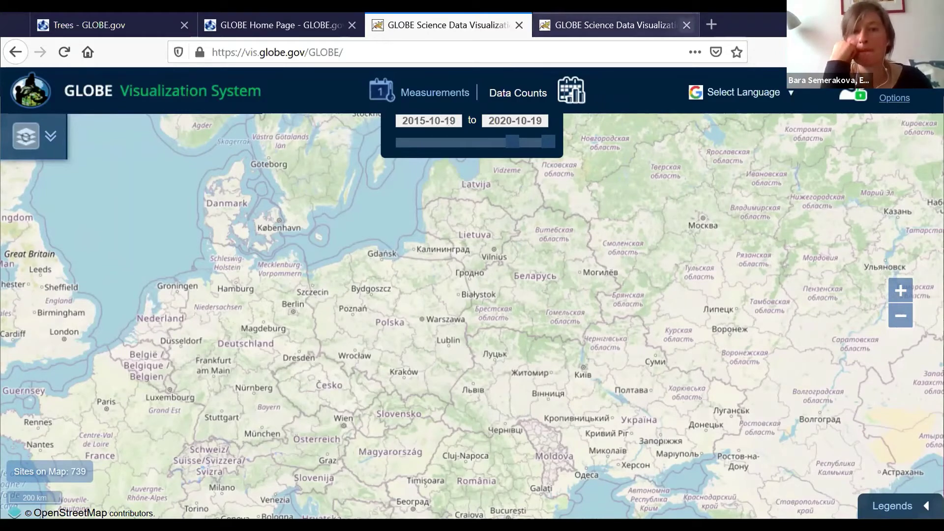
pyautogui.click(687, 25)
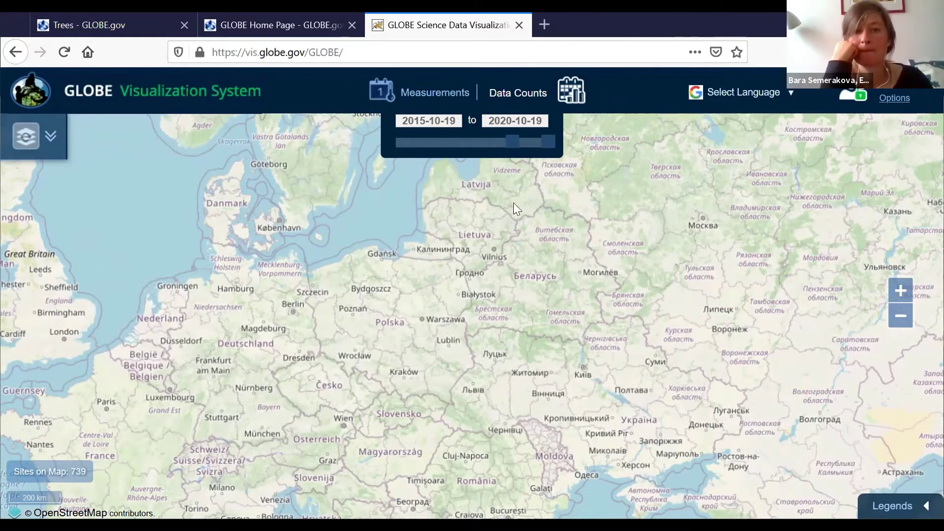
# - Expand the protocol layers and look at the calendar for the start of the data counts date range
pyautogui.click(51, 139)
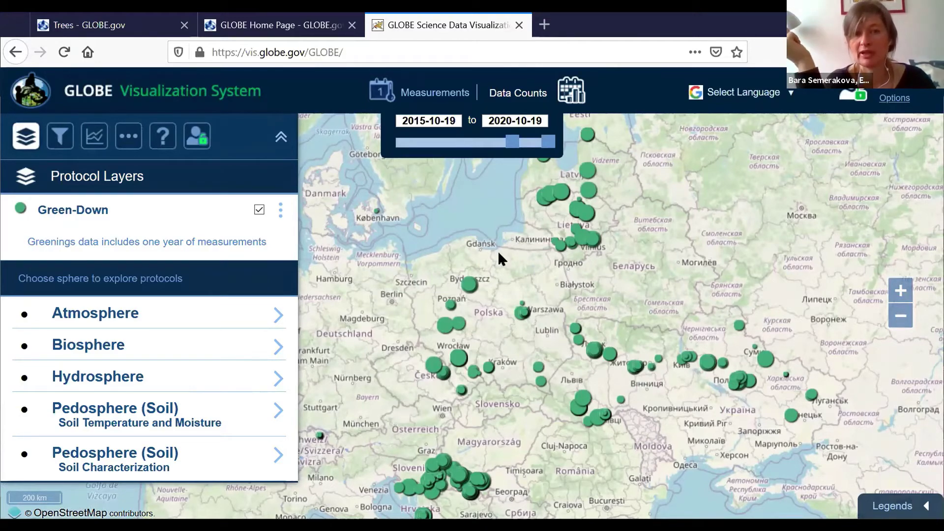
pyautogui.click(414, 122)
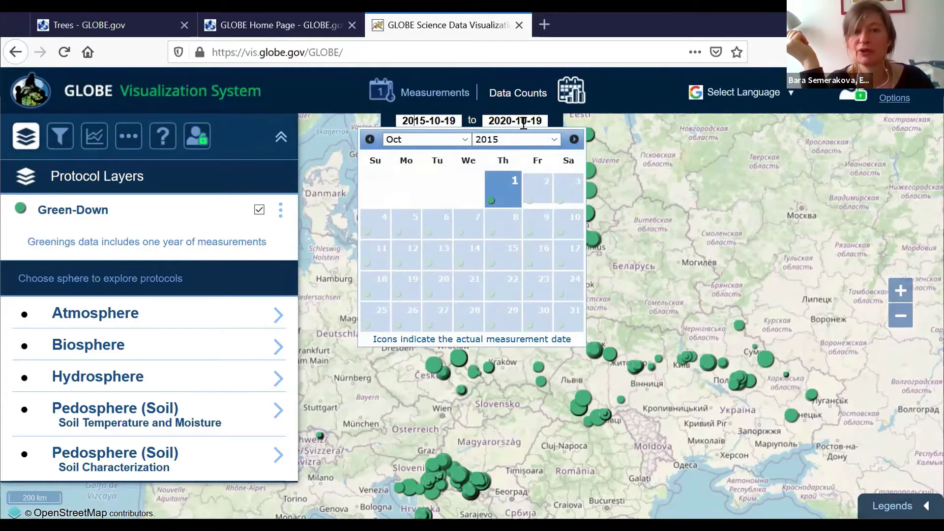
pyautogui.click(675, 154)
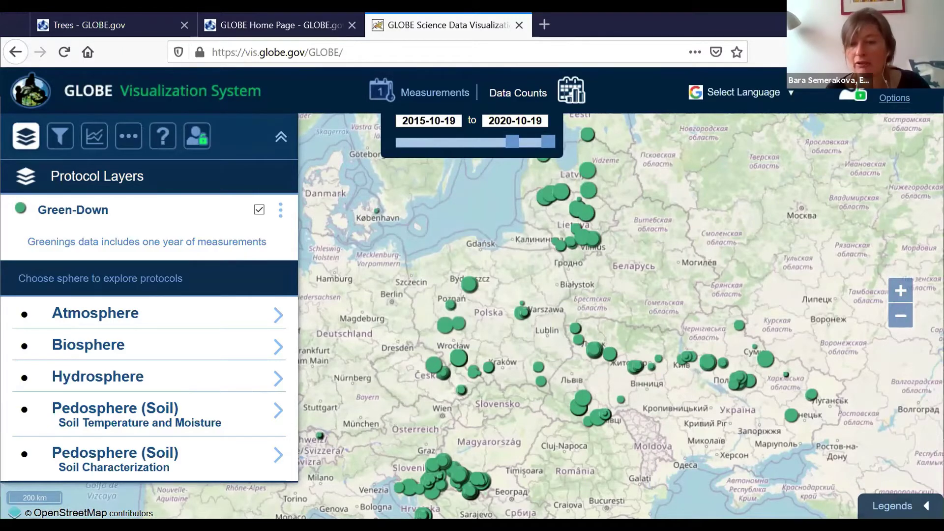
# - Show the legend for the number of measurements reported and compare it with the Green-Down circle sizes across Europe
pyautogui.click(892, 506)
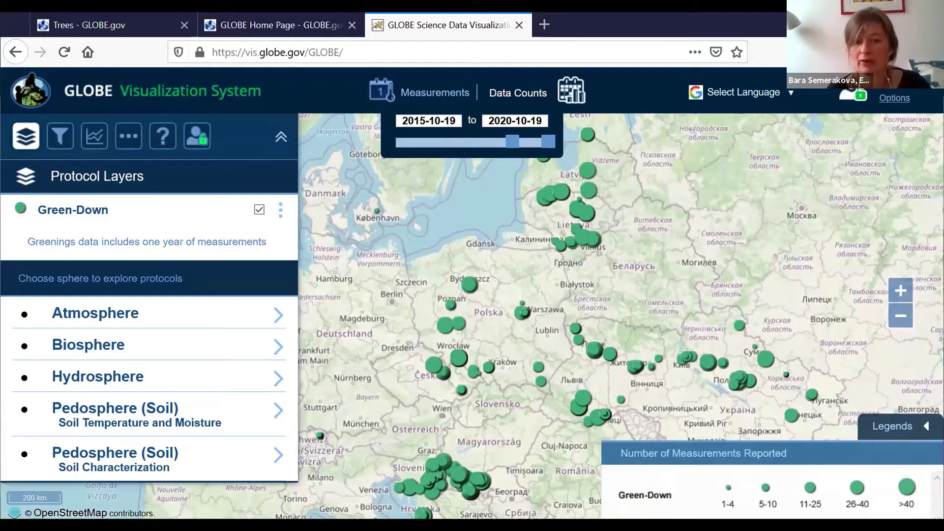
pyautogui.moveTo(501, 449); pyautogui.dragTo(546, 366)
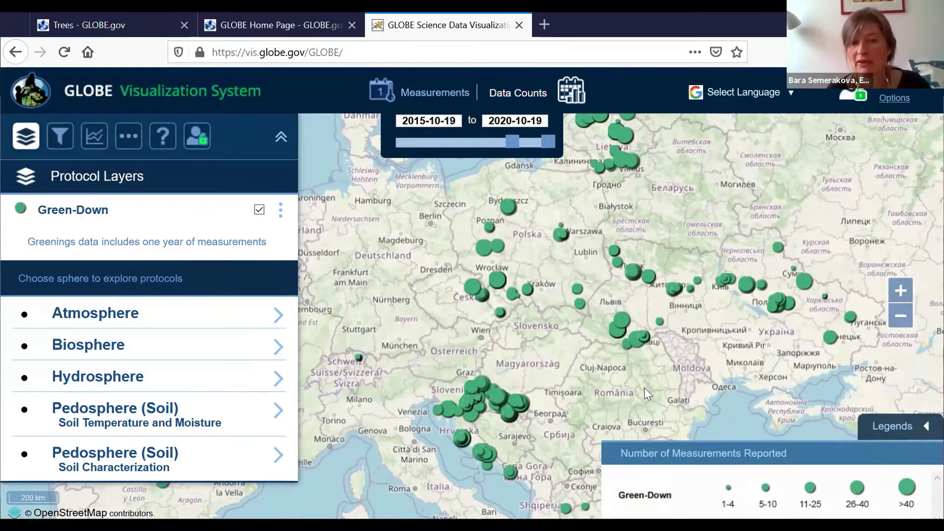
pyautogui.moveTo(597, 385); pyautogui.dragTo(574, 426)
pyautogui.moveTo(554, 484); pyautogui.dragTo(545, 517)
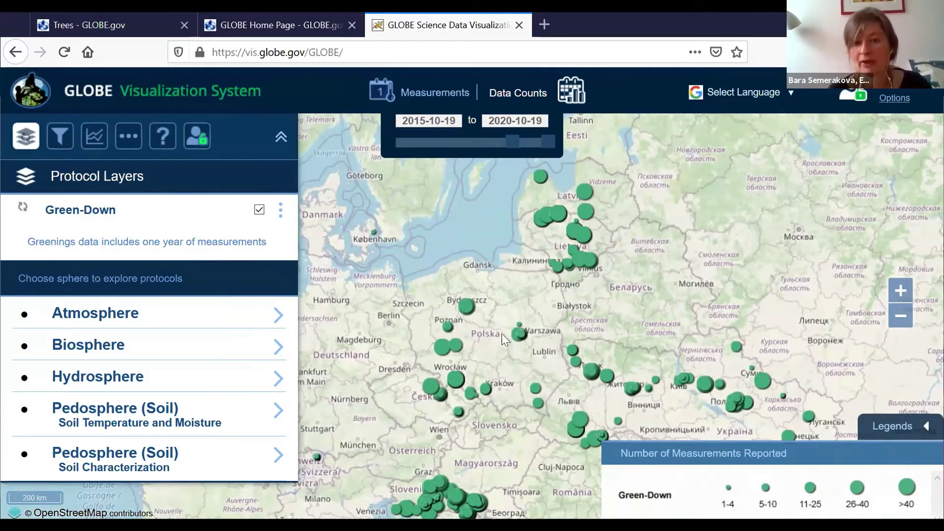
pyautogui.moveTo(495, 331); pyautogui.dragTo(567, 265)
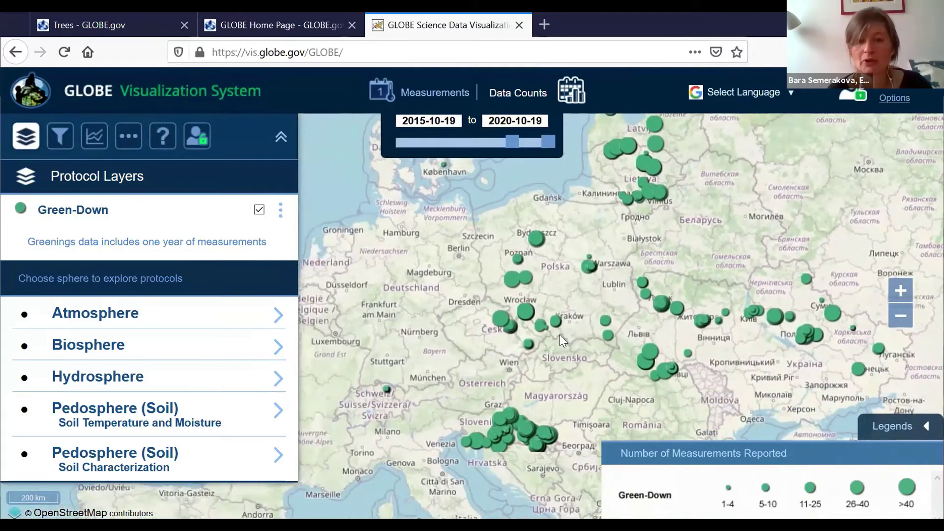
pyautogui.moveTo(574, 381); pyautogui.dragTo(568, 393)
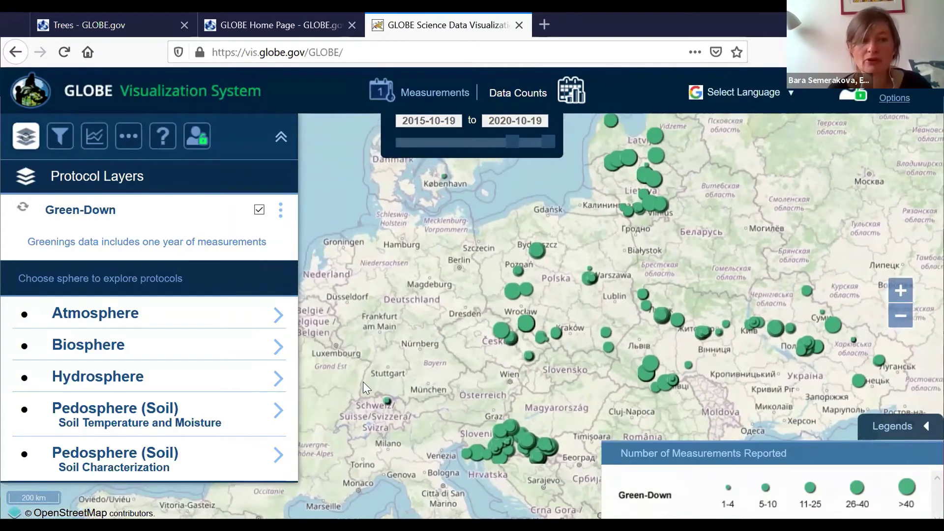
# - List the Biosphere protocols and examine the Green-Down data counts of the Ivano-Frankivsk City Environmental Station
pyautogui.click(92, 347)
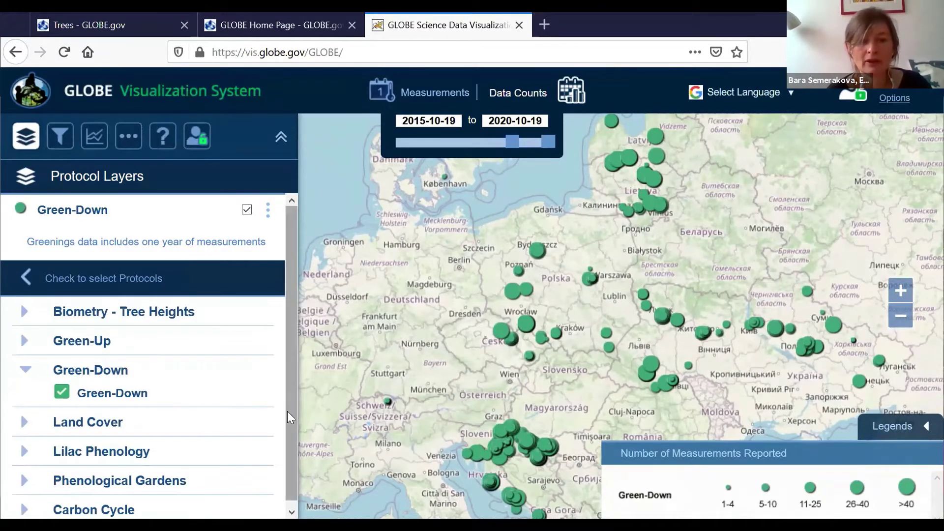
pyautogui.moveTo(289, 415); pyautogui.dragTo(290, 437)
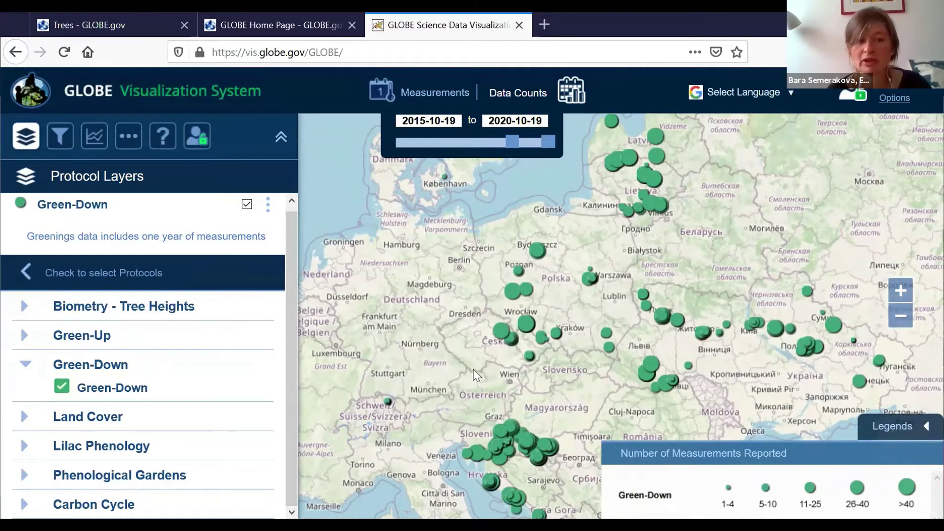
pyautogui.moveTo(496, 391); pyautogui.dragTo(467, 365)
pyautogui.moveTo(601, 328); pyautogui.dragTo(543, 379)
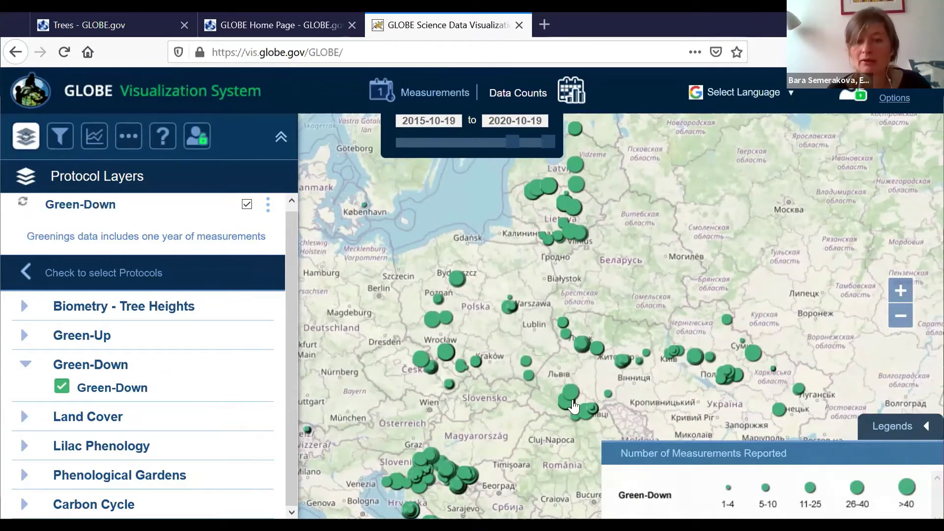
pyautogui.click(635, 364)
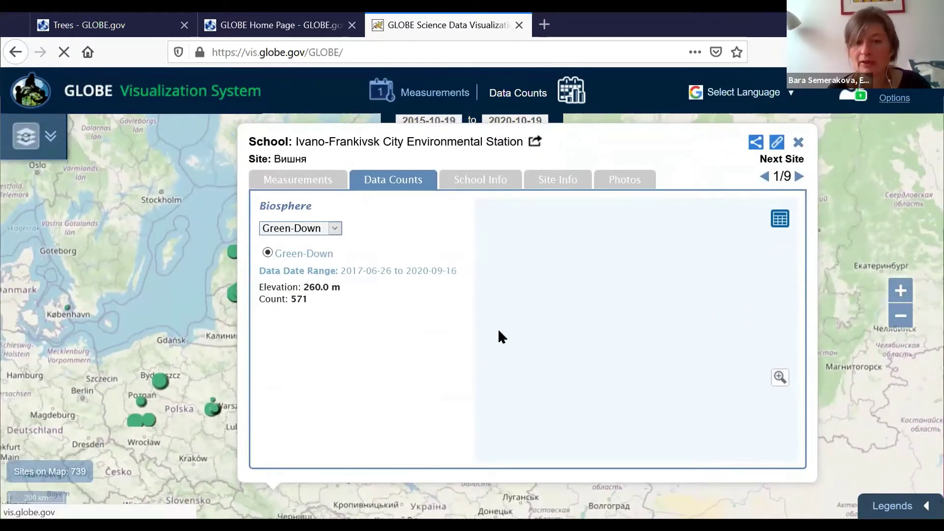
pyautogui.moveTo(644, 378)
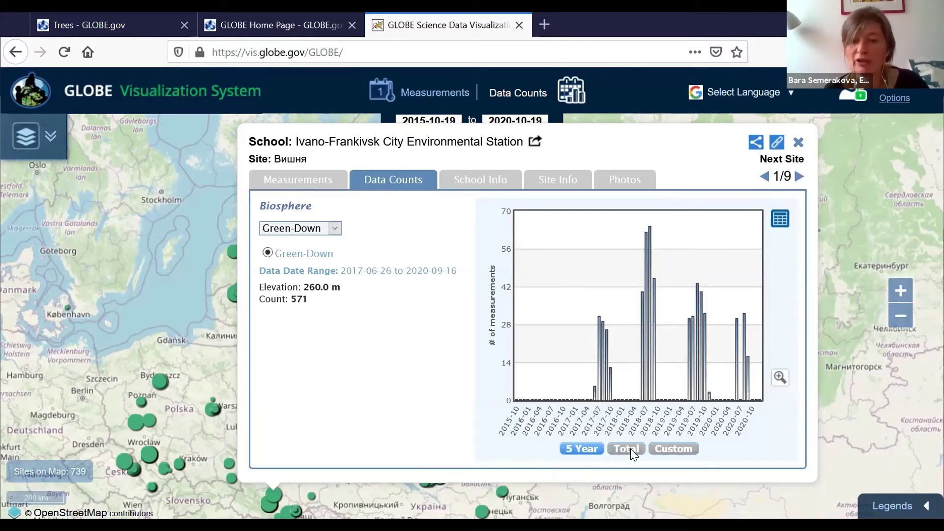
# - Plot the station's monthly Green-Down counts for the custom period 2017-1-1 to 2017-12-31
pyautogui.click(654, 448)
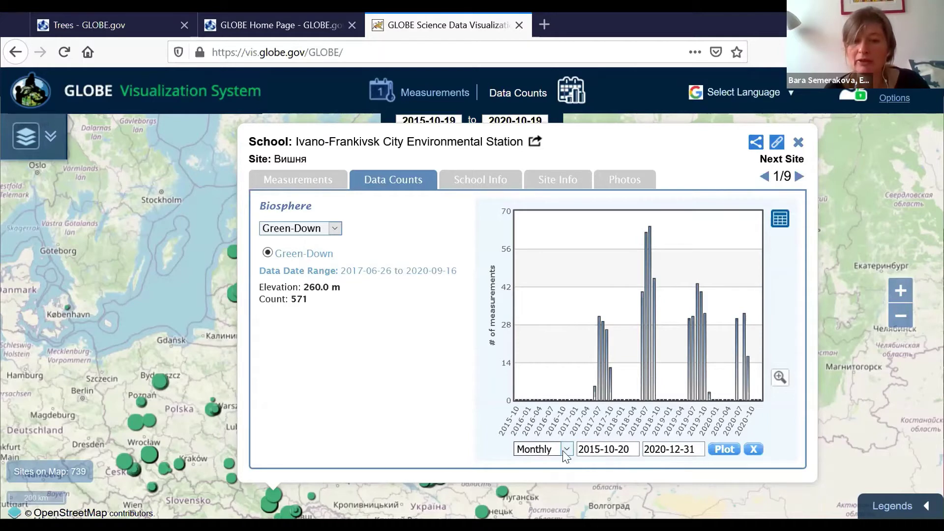
pyautogui.click(603, 450)
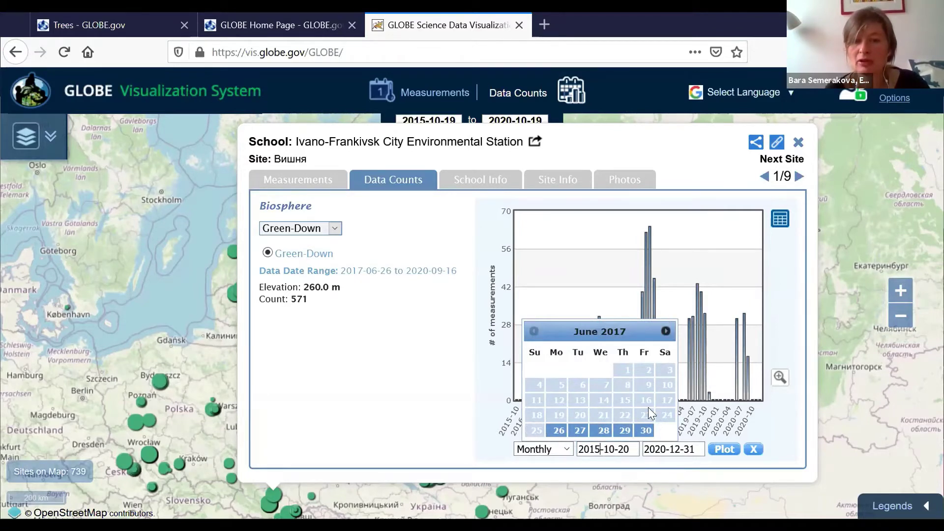
pyautogui.click(645, 431)
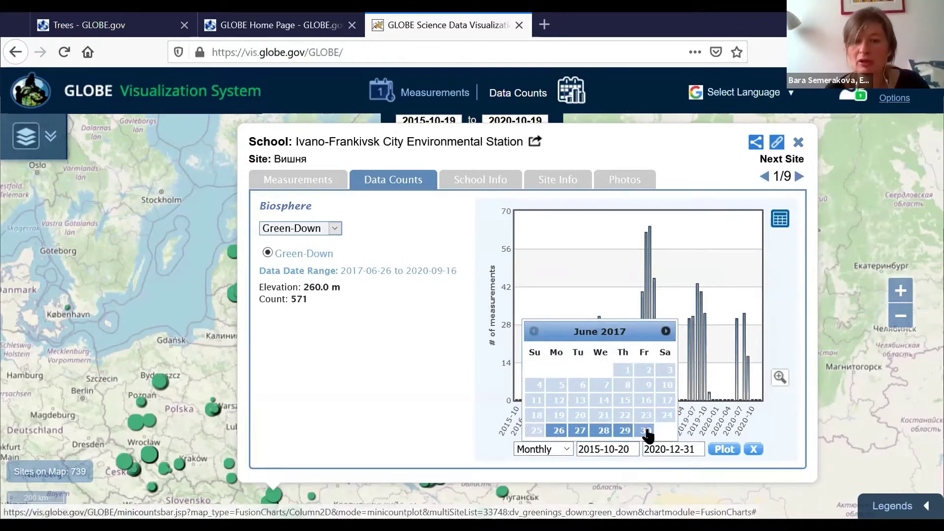
pyautogui.click(695, 451)
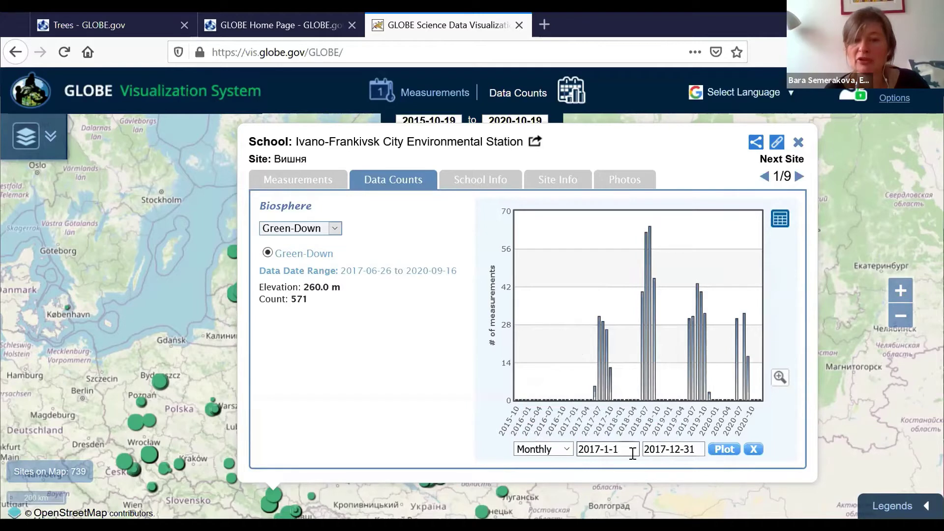
pyautogui.click(723, 452)
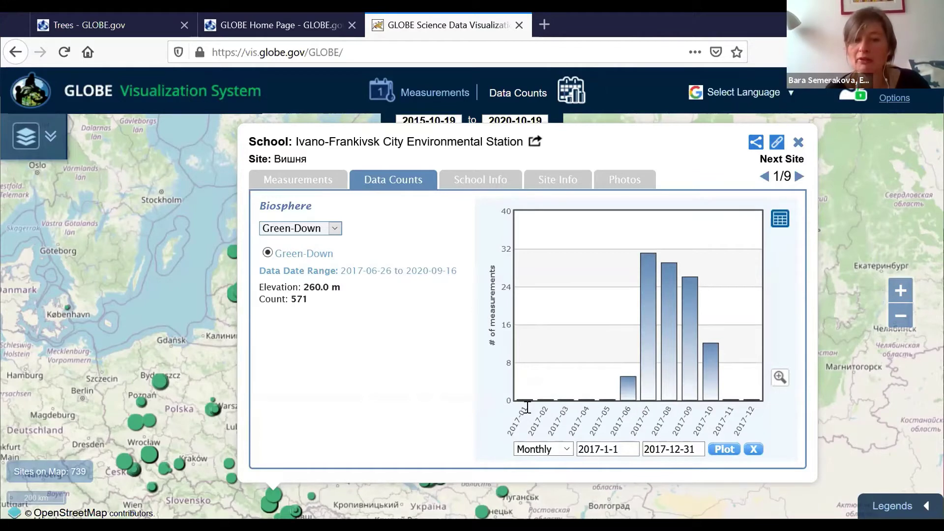
# - Inspect the monthly bars of the station's 2017 Green-Down measurement chart, including July and September
pyautogui.moveTo(523, 404)
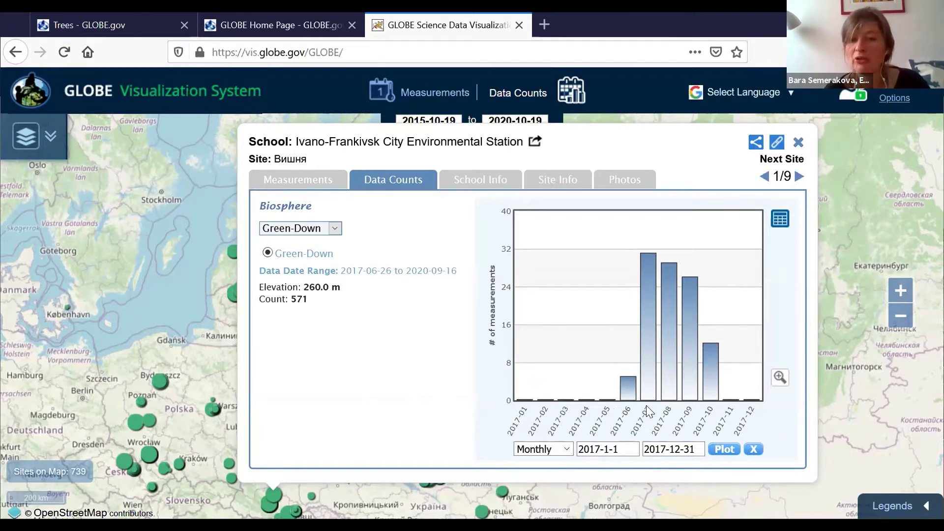
pyautogui.moveTo(649, 392)
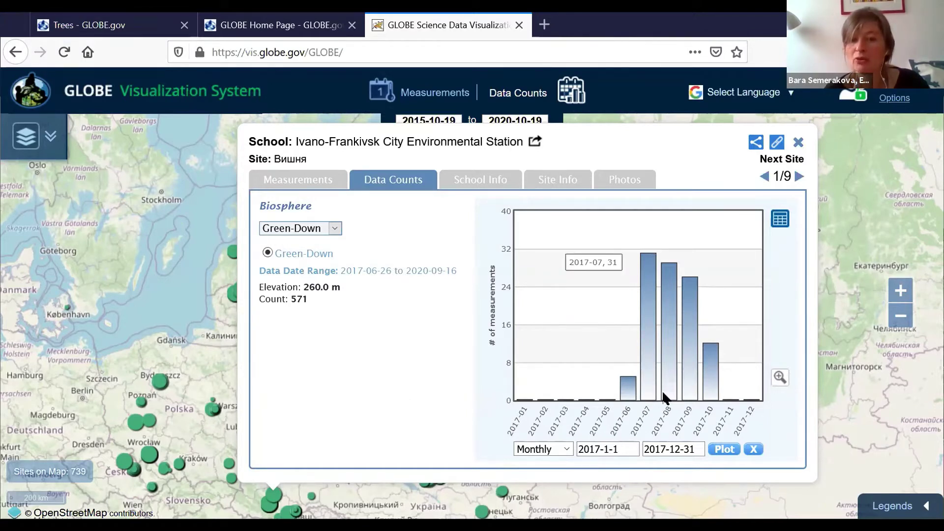
pyautogui.moveTo(702, 398)
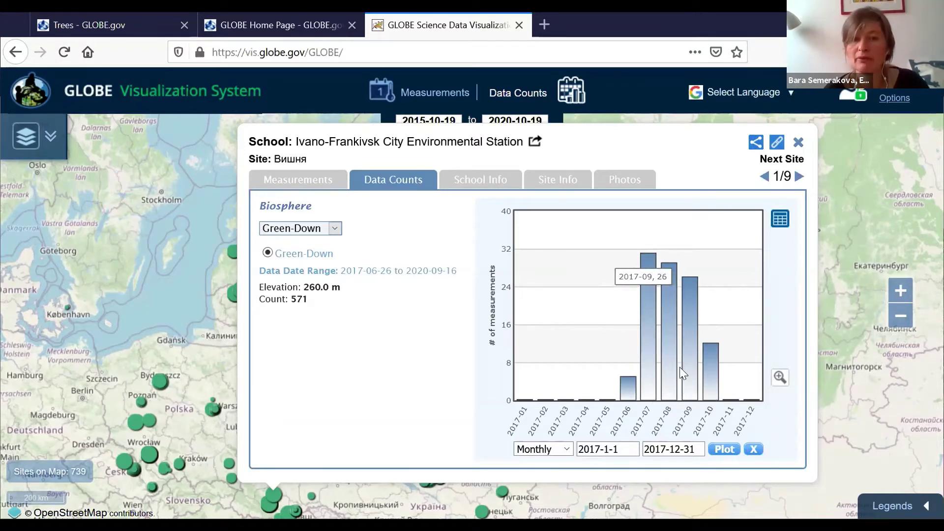
# - Show the station's Green-Down measurements and browse the leaf color charts site by site up to site 6 of 9
pyautogui.moveTo(652, 273)
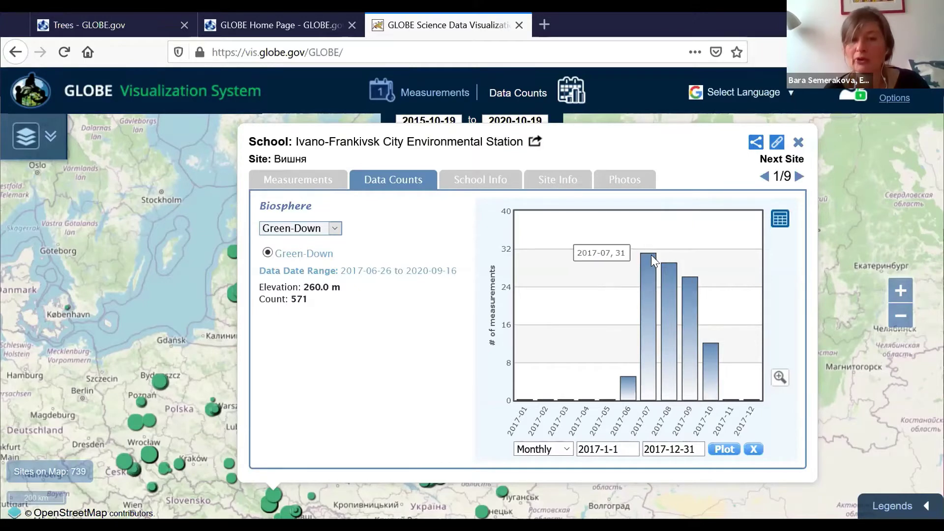
pyautogui.moveTo(687, 291)
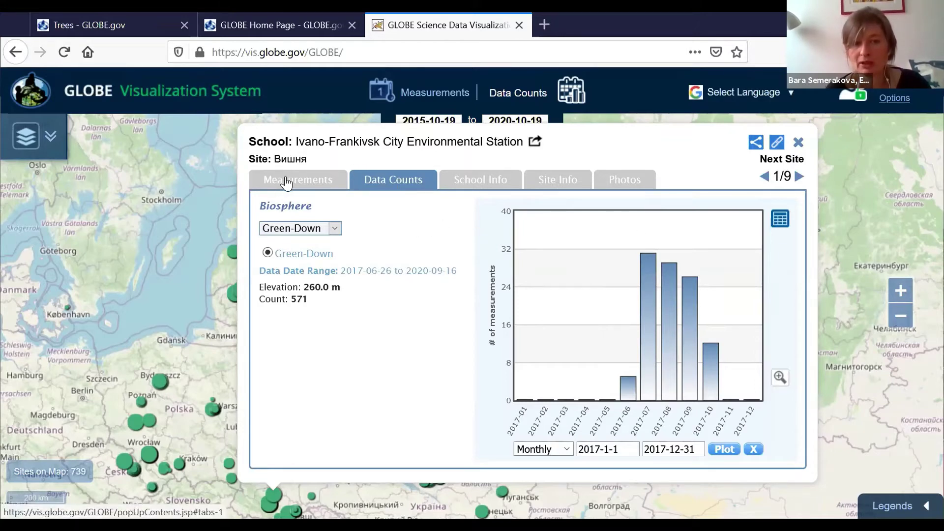
pyautogui.click(270, 181)
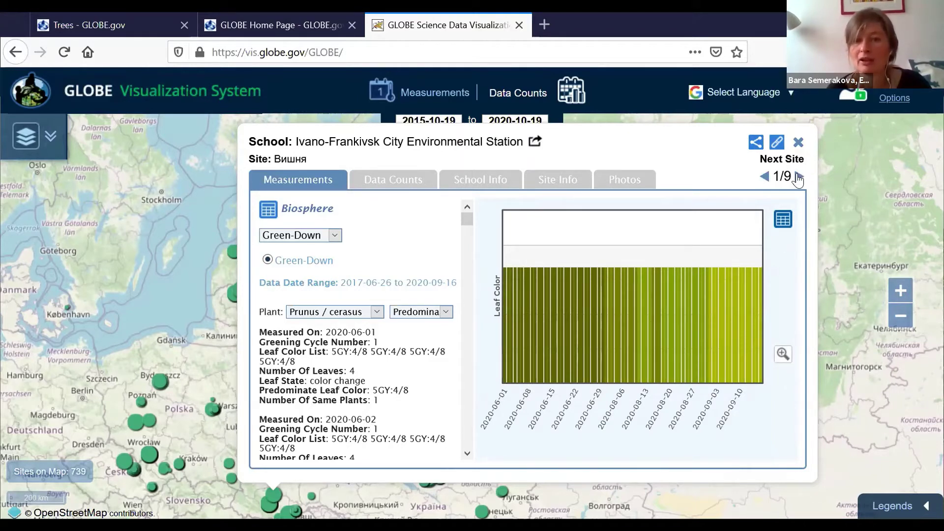
pyautogui.click(798, 178)
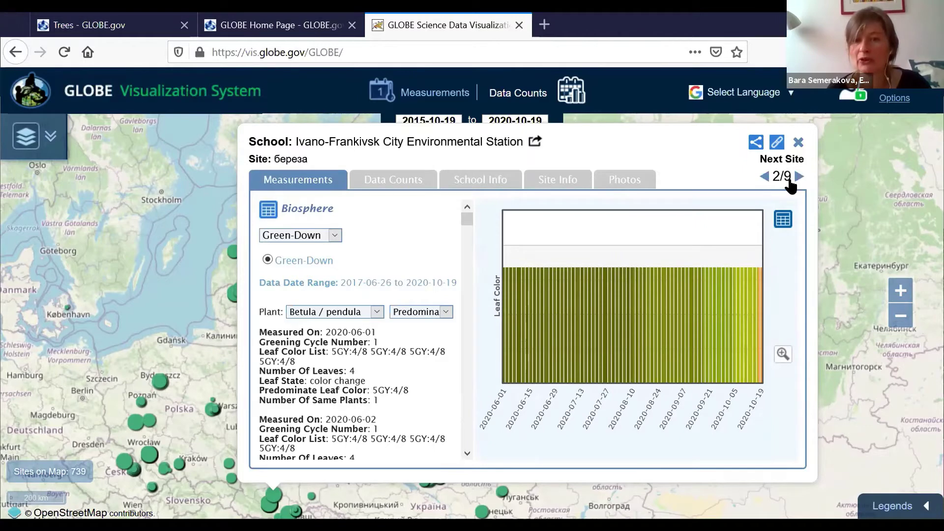
pyautogui.click(797, 177)
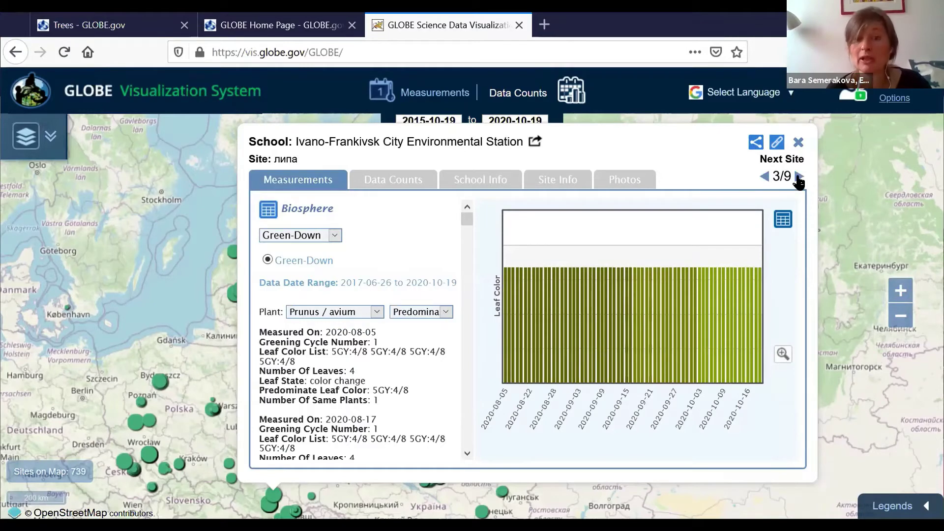
pyautogui.click(798, 178)
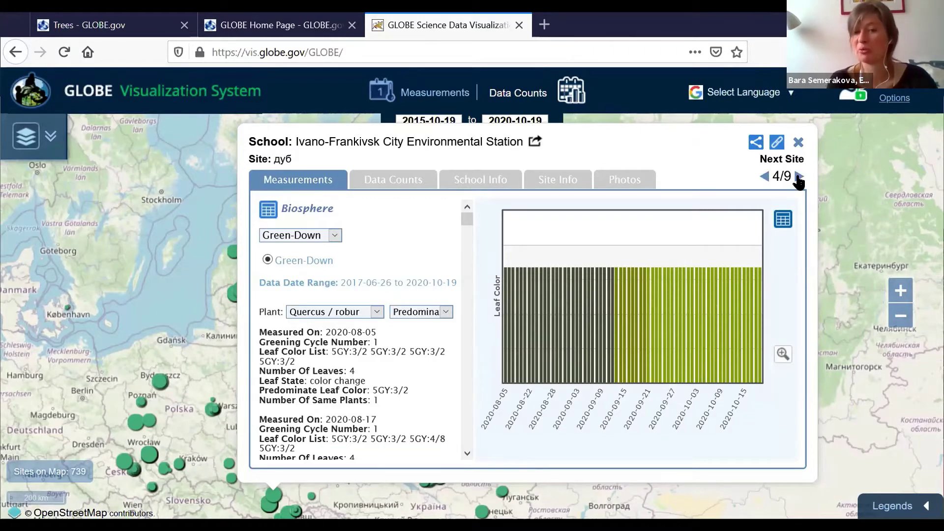
pyautogui.click(799, 178)
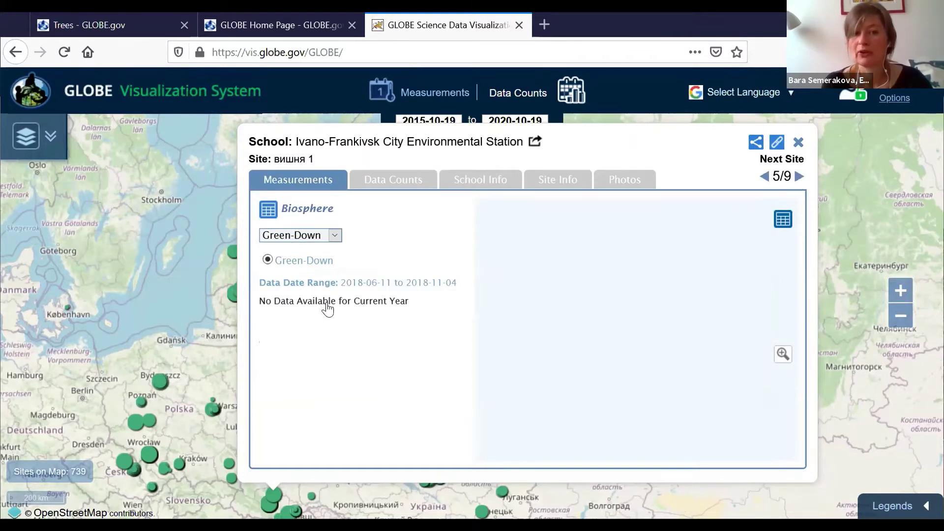
pyautogui.click(799, 176)
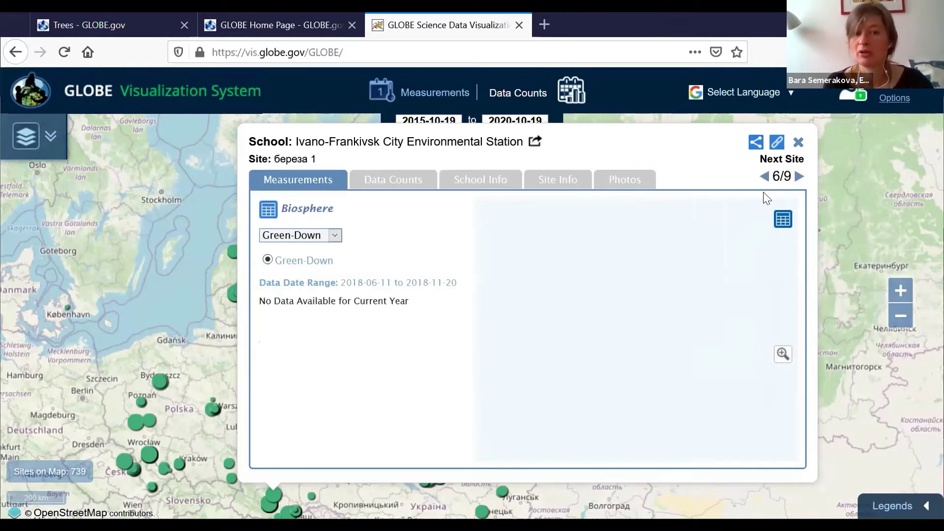
# - Return to the station's sites дуб and липа and review their Green-Down plant species and leaf color charts
pyautogui.click(764, 176)
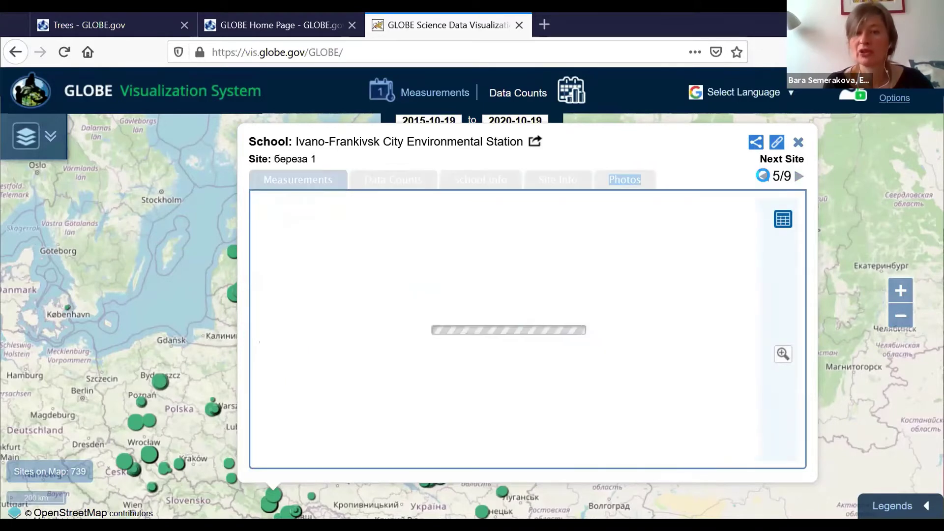
pyautogui.click(763, 178)
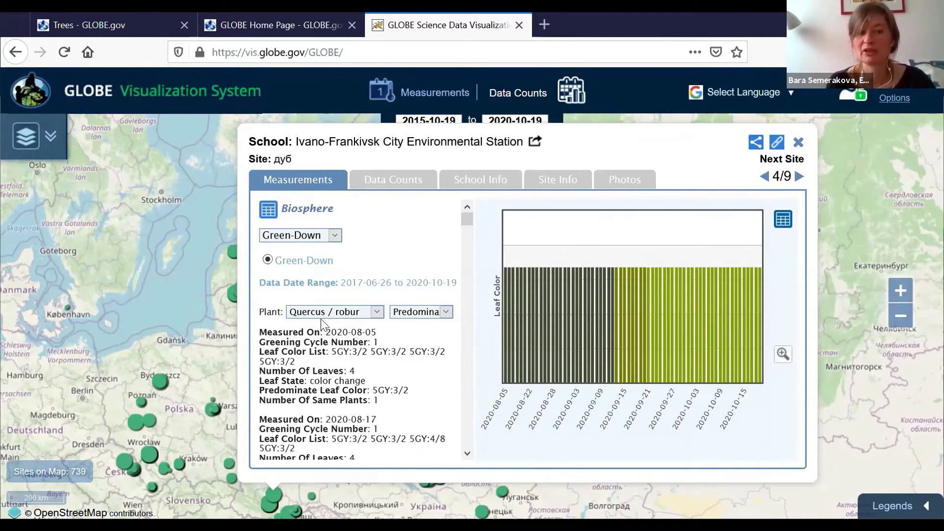
pyautogui.click(765, 176)
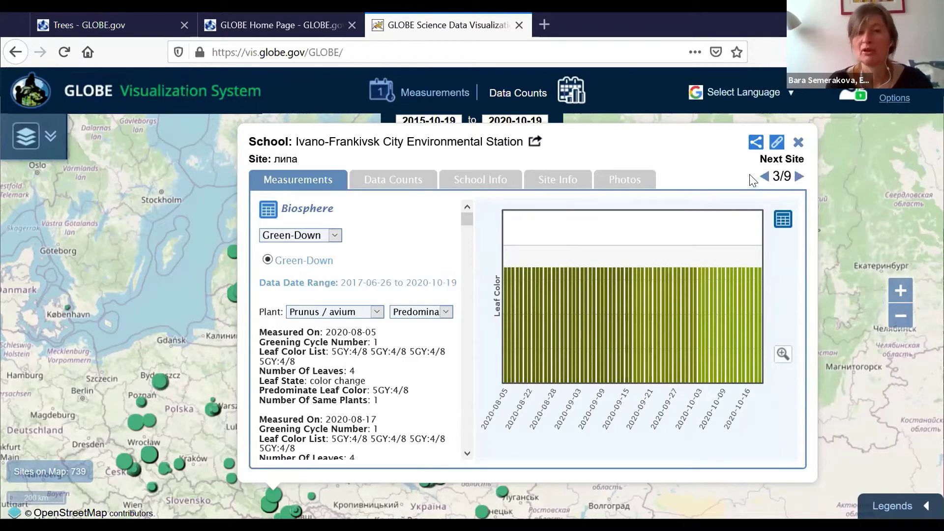
# - Close the station's details and survey the Green-Down sites across Europe on the map
pyautogui.click(798, 143)
pyautogui.moveTo(368, 390); pyautogui.dragTo(515, 351)
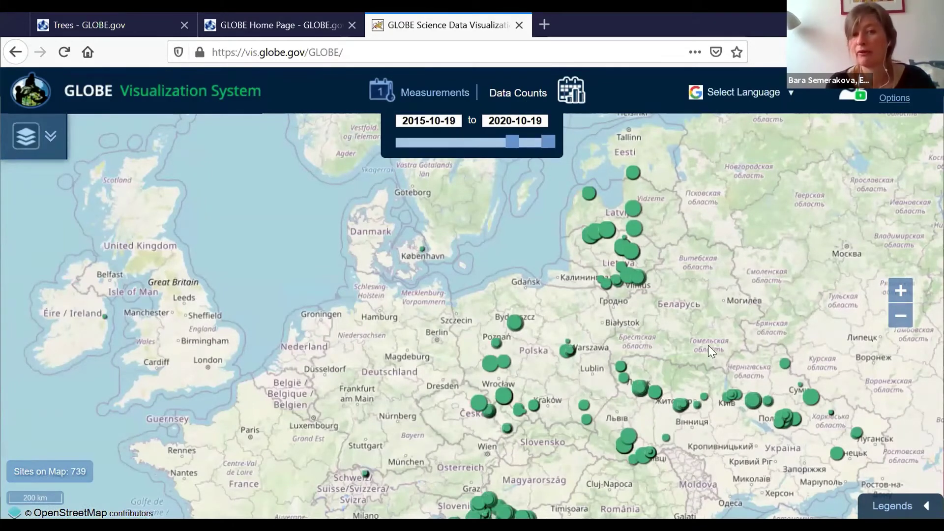
pyautogui.moveTo(708, 341); pyautogui.dragTo(694, 317)
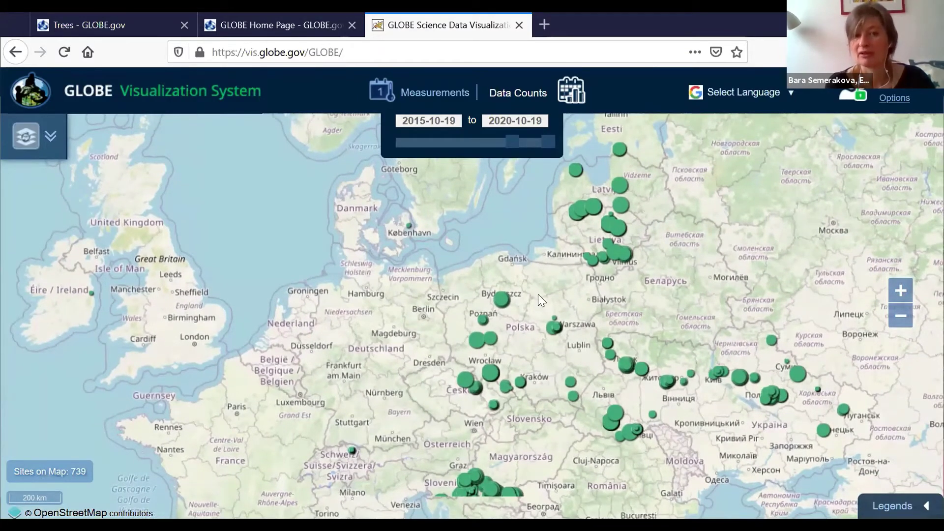
pyautogui.moveTo(329, 371); pyautogui.dragTo(325, 350)
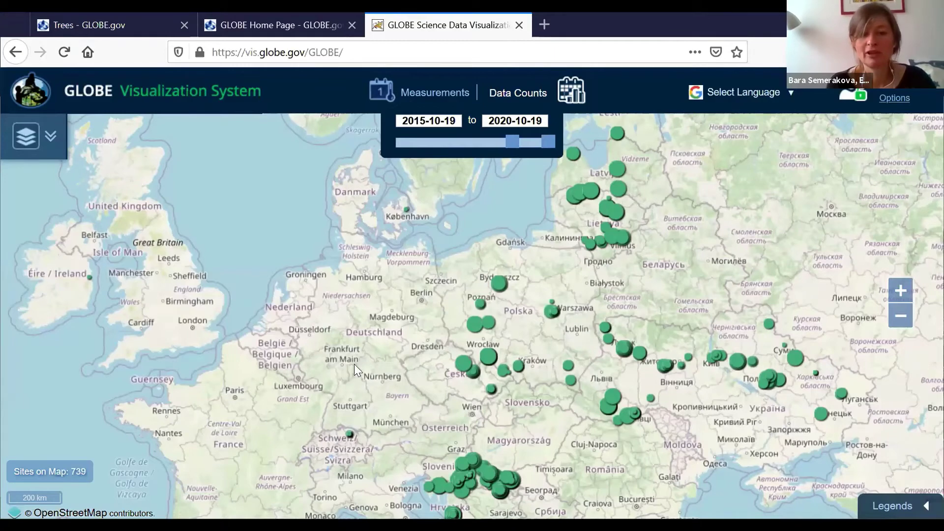
pyautogui.moveTo(380, 352); pyautogui.dragTo(373, 327)
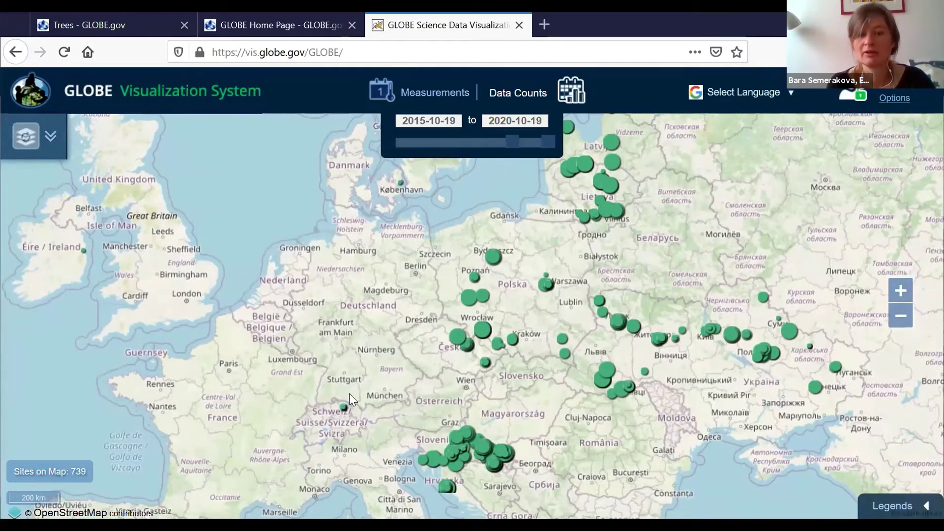